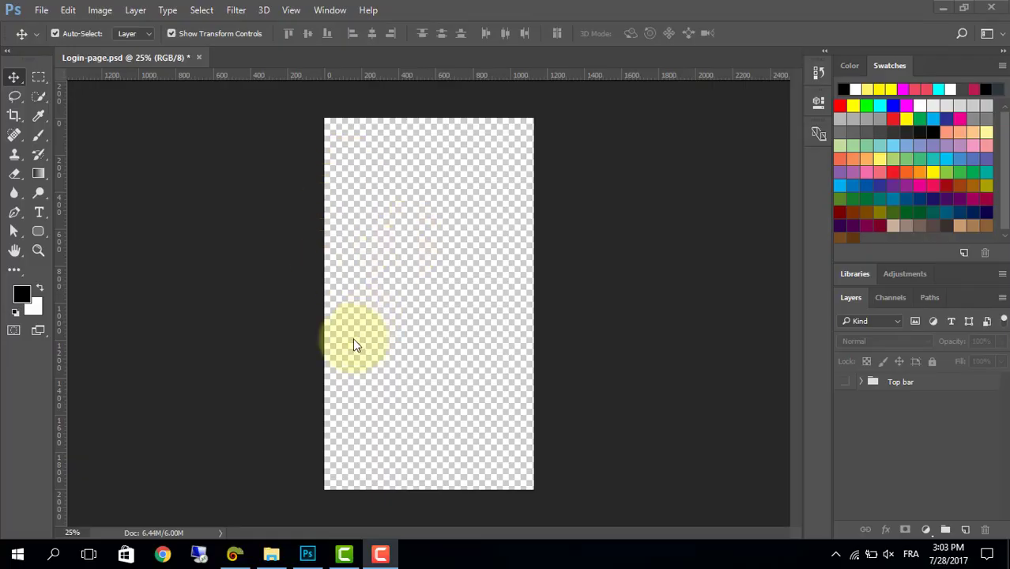
# Set the foreground colour to pink-red EB4A5F, copied from Just Color Picker's saved list.
pyautogui.click(234, 554)
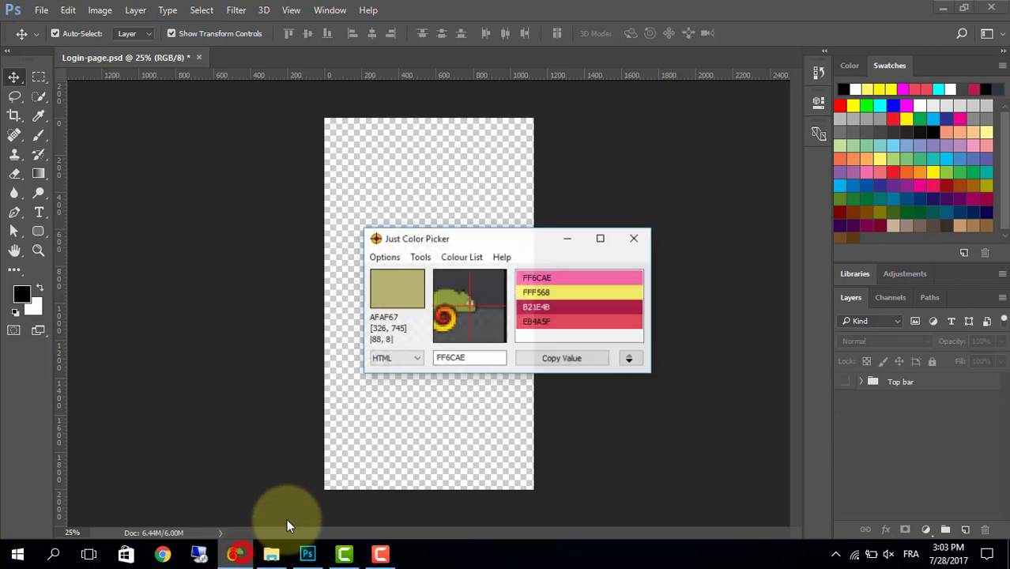
pyautogui.click(561, 300)
pyautogui.click(553, 317)
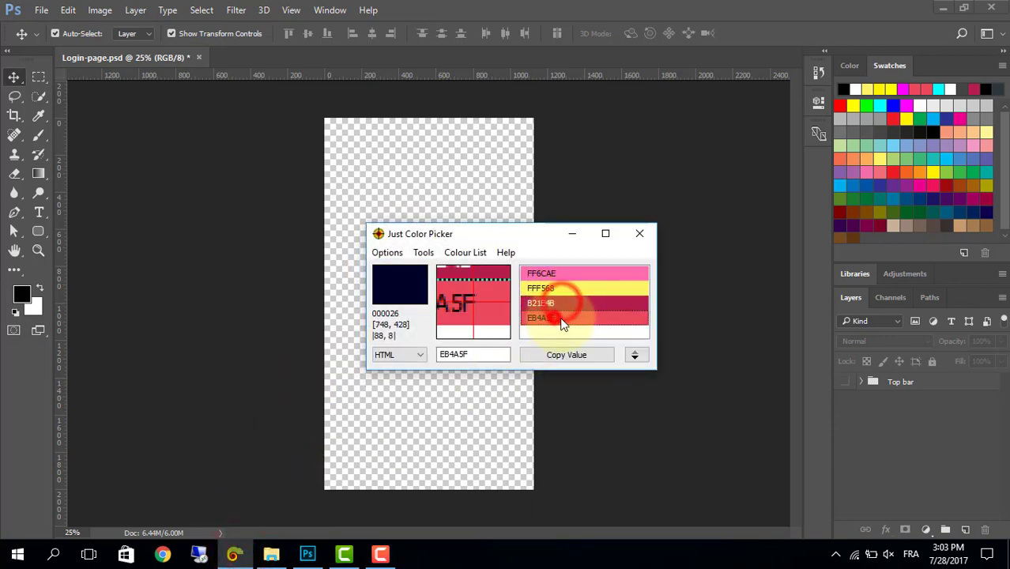
pyautogui.doubleClick(495, 355)
pyautogui.hotkey('ctrl', 'c')
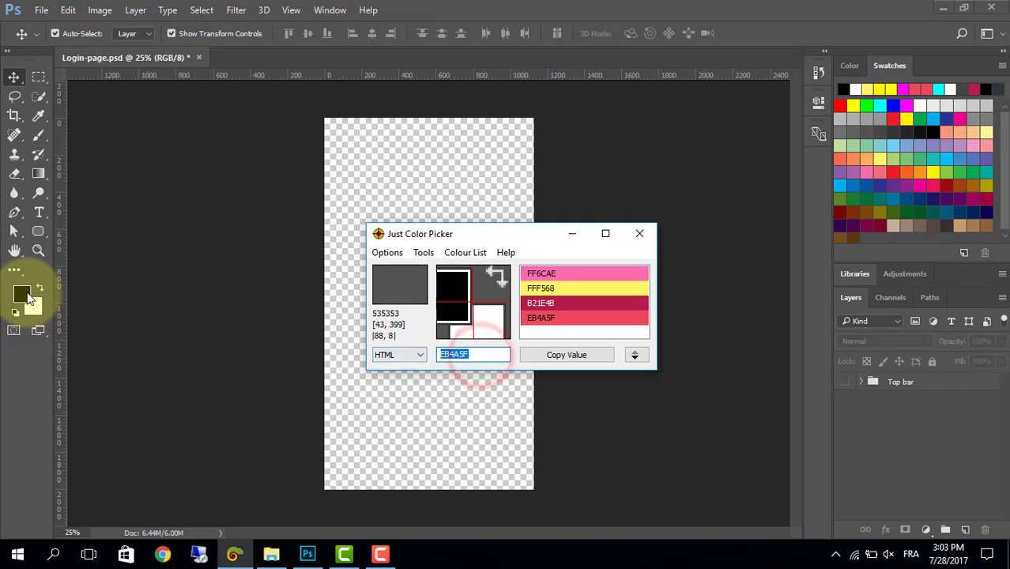
pyautogui.click(22, 294)
pyautogui.hotkey('ctrl', 'v')
pyautogui.click(807, 193)
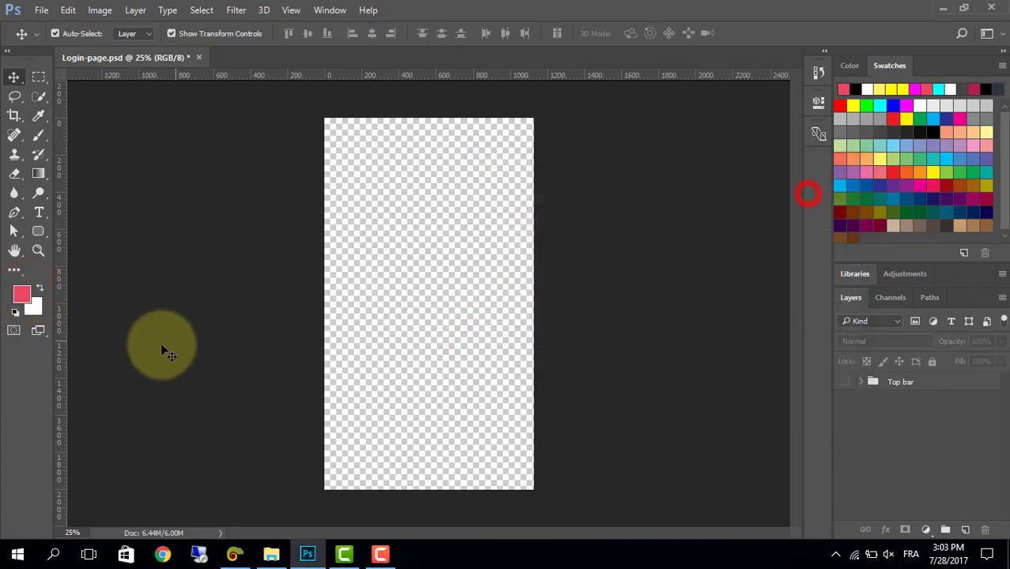
# Set the background colour to crimson B21E4B, copied from the saved colour list.
pyautogui.click(33, 308)
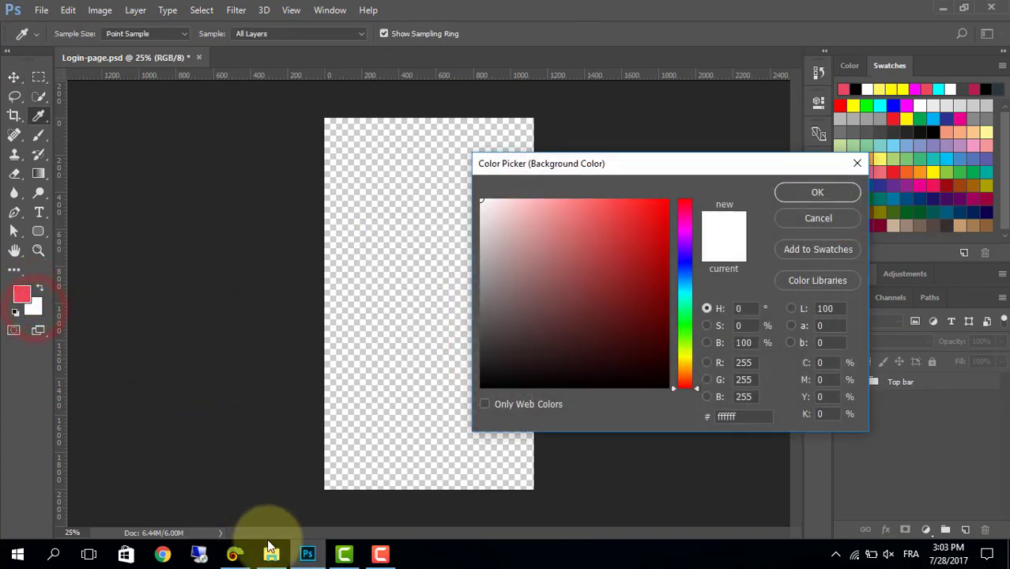
pyautogui.click(233, 554)
pyautogui.click(568, 302)
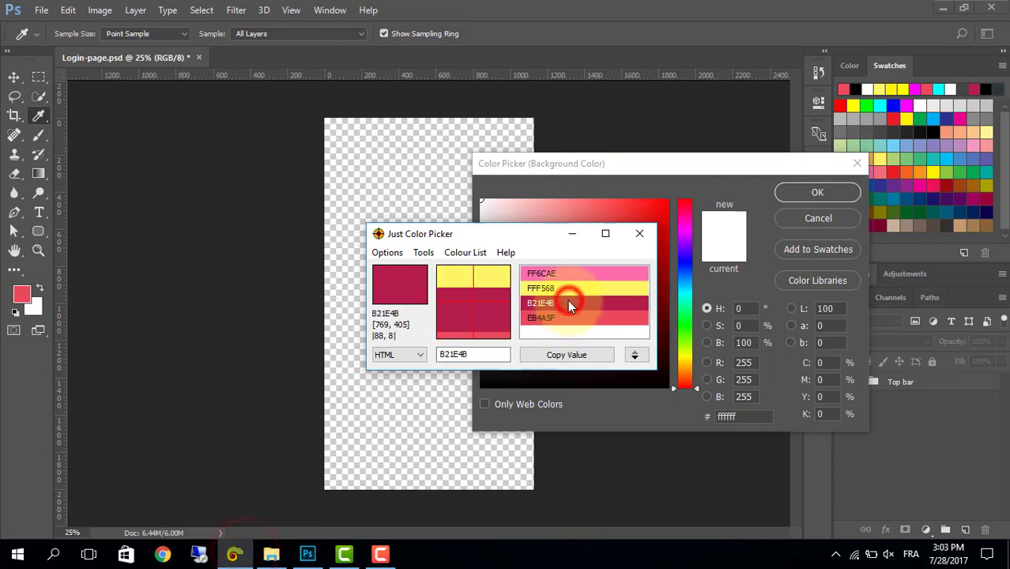
pyautogui.doubleClick(481, 354)
pyautogui.hotkey('ctrl', 'c')
pyautogui.click(566, 164)
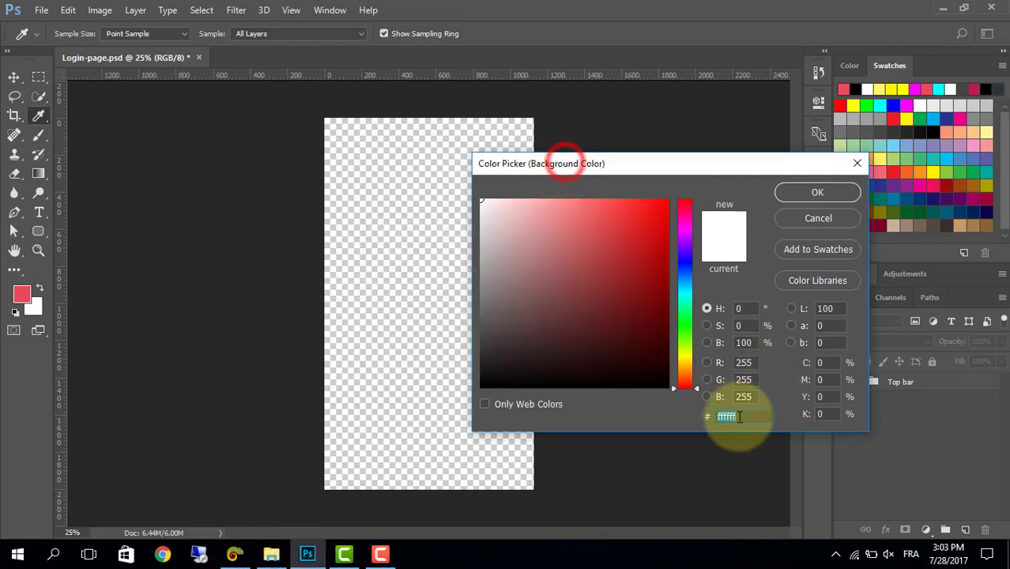
pyautogui.hotkey('ctrl', 'v')
pyautogui.click(814, 195)
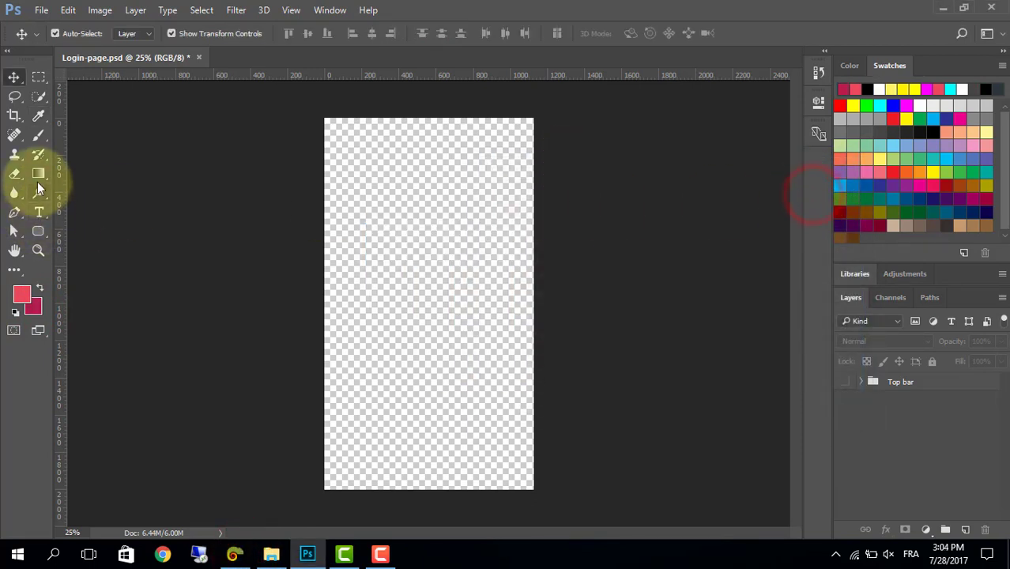
# Add a new layer named Background and fill it with a diagonal pink-to-crimson gradient.
pyautogui.click(37, 174)
pyautogui.click(964, 529)
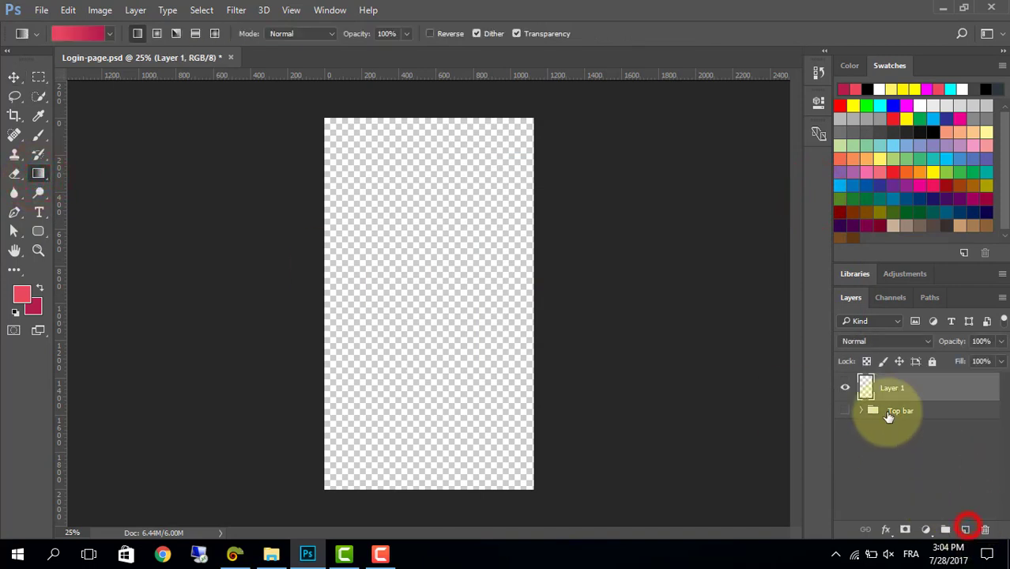
pyautogui.doubleClick(892, 388)
pyautogui.write('Background')
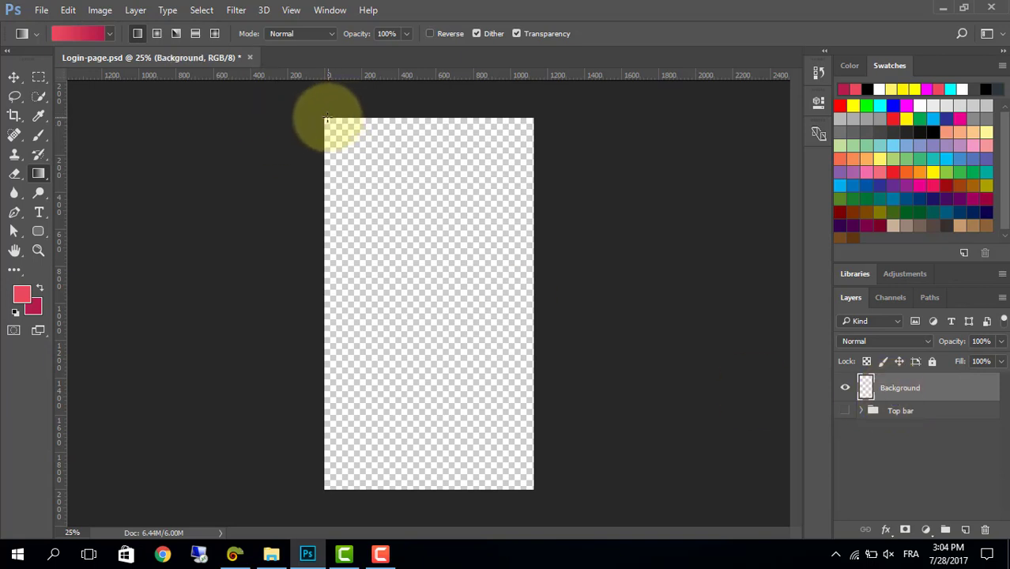
pyautogui.moveTo(321, 119); pyautogui.dragTo(539, 477)
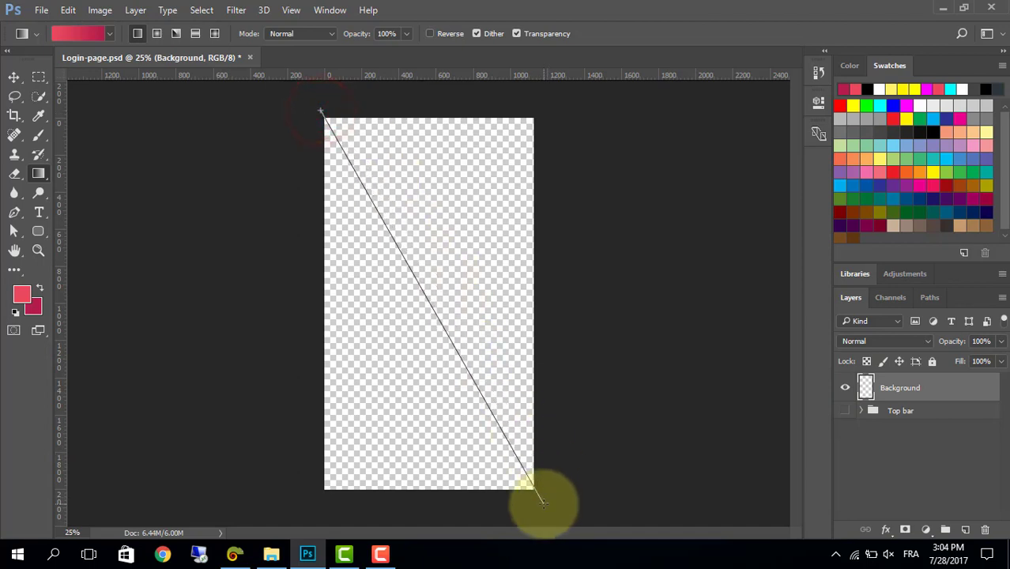
# Move the Background layer beneath the Top bar group and make Top bar visible.
pyautogui.click(14, 76)
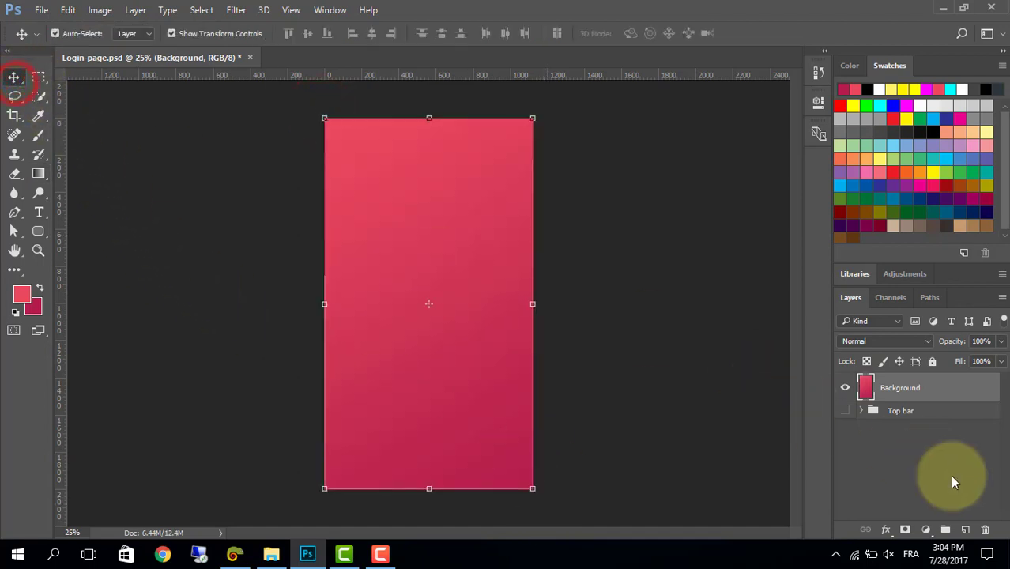
pyautogui.click(931, 361)
pyautogui.moveTo(921, 386); pyautogui.dragTo(915, 427)
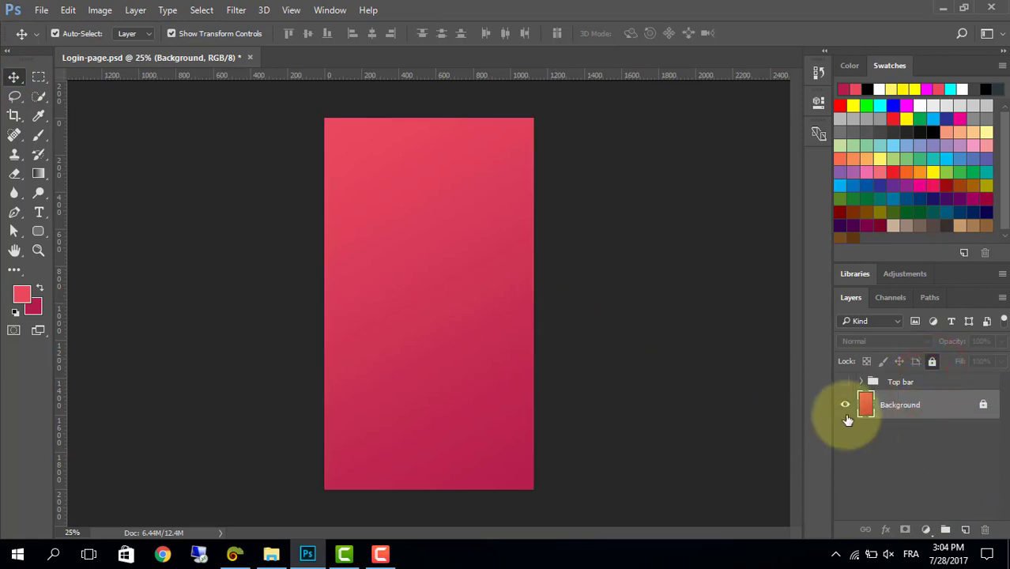
pyautogui.click(584, 238)
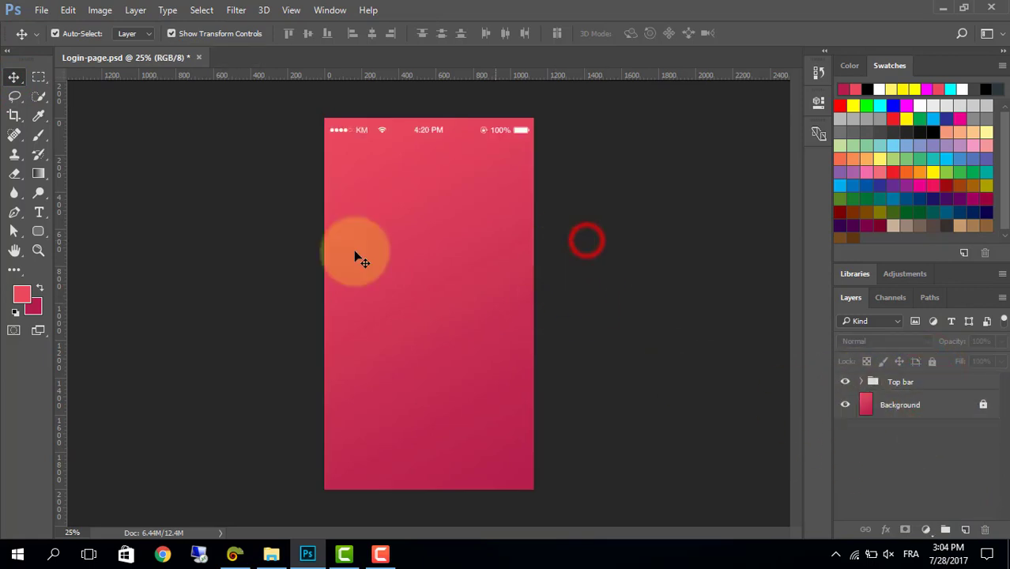
# Draw a pill-shaped rounded rectangle, 871 × 153 px, at X 124, Y 785.
pyautogui.click(37, 231)
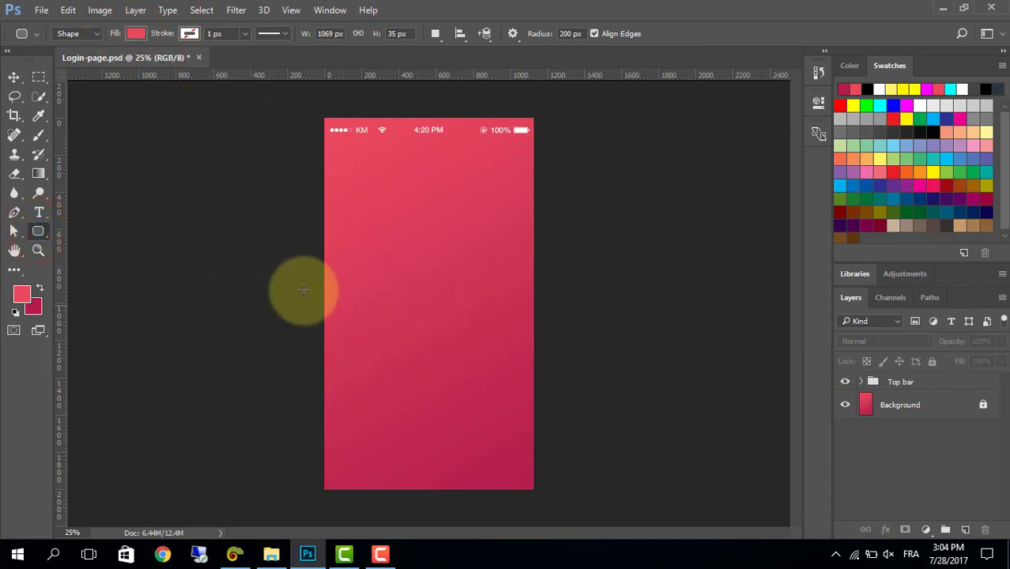
pyautogui.moveTo(337, 262); pyautogui.dragTo(504, 293)
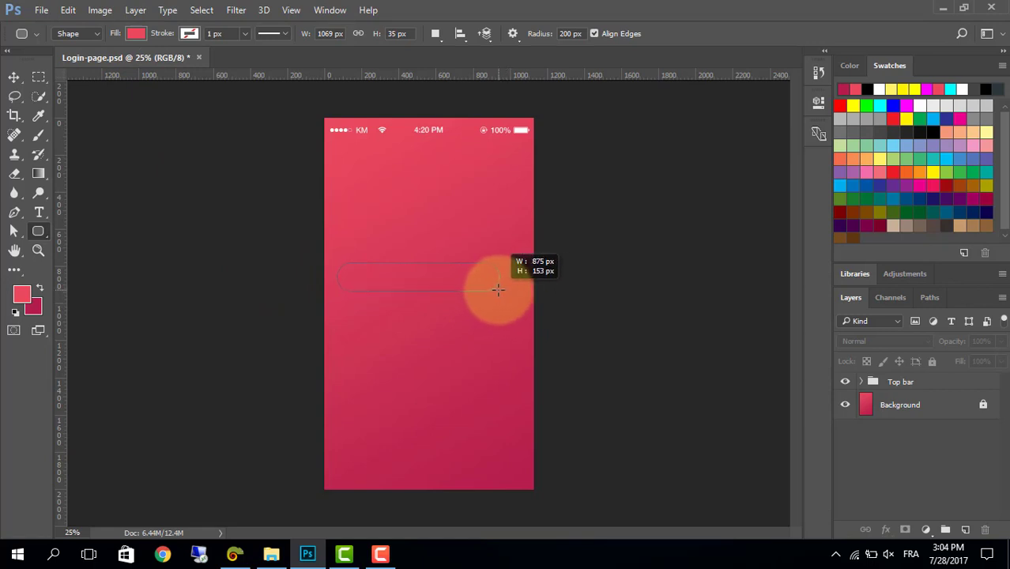
pyautogui.moveTo(496, 289); pyautogui.dragTo(471, 282)
pyautogui.click(10, 77)
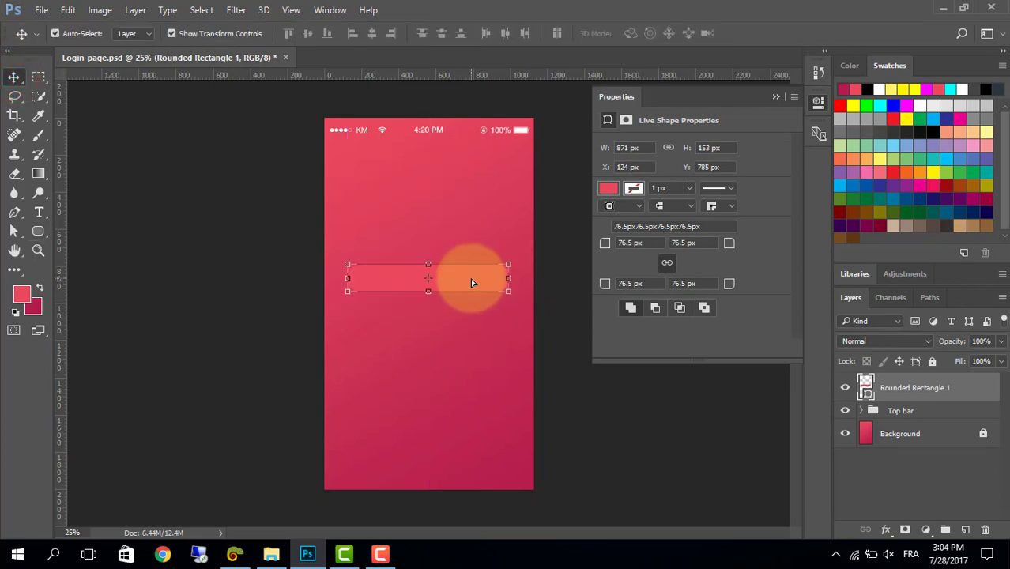
# Remove the rectangle's fill and give it a yellow FFF568 stroke.
pyautogui.click(608, 189)
pyautogui.click(618, 217)
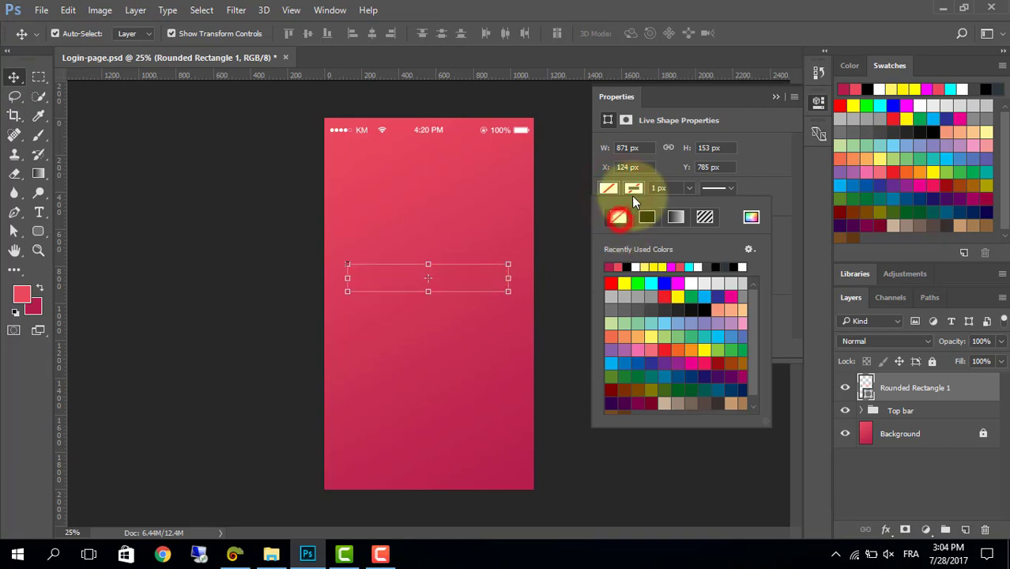
pyautogui.click(633, 189)
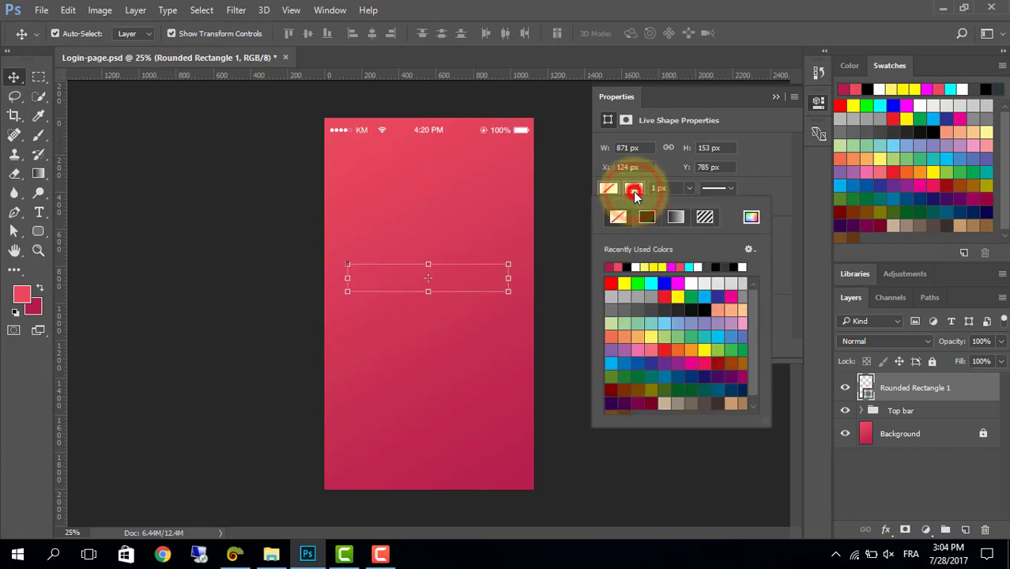
pyautogui.click(750, 213)
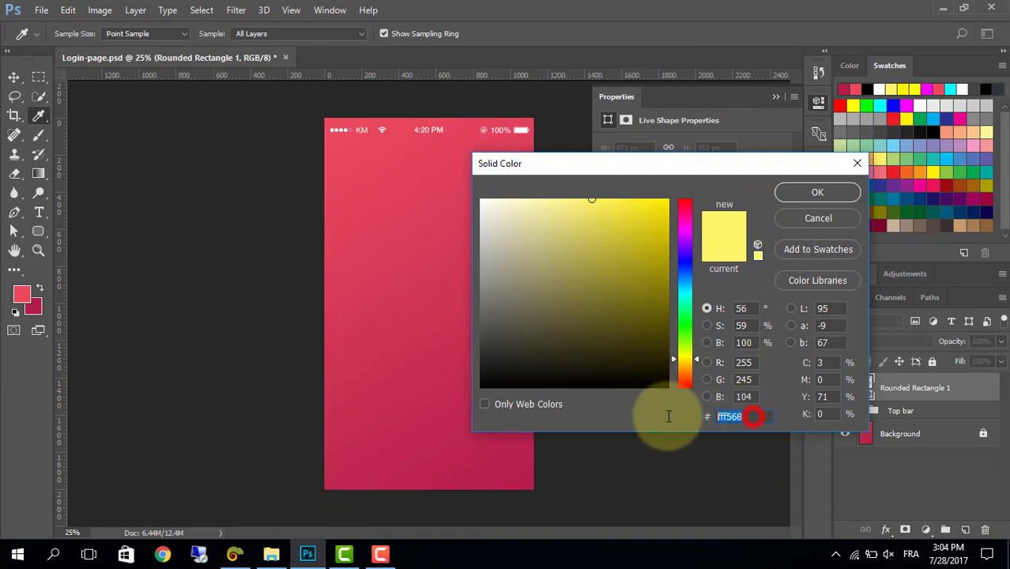
pyautogui.click(825, 193)
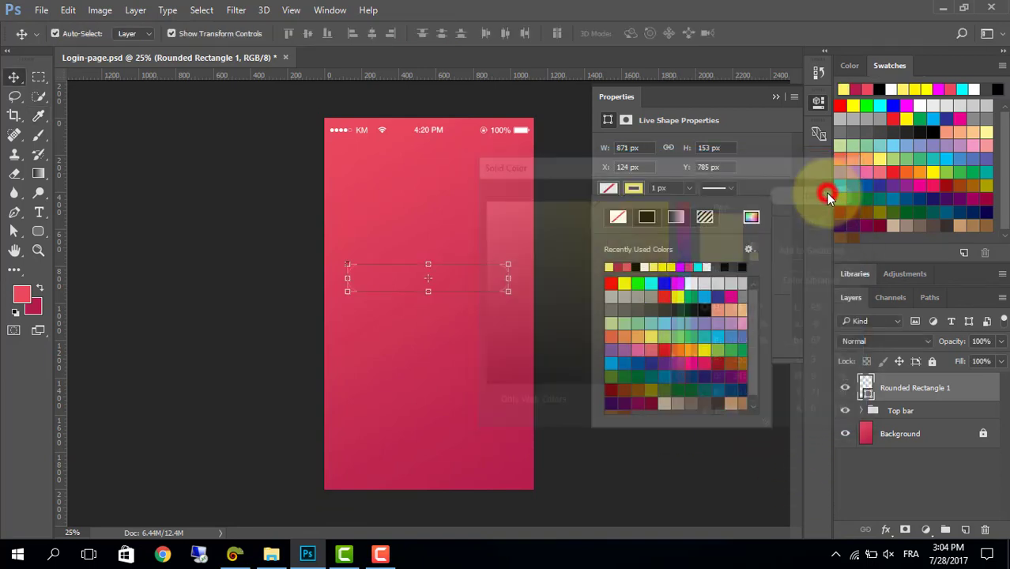
# Set the rectangle's stroke width to 6 px.
pyautogui.click(689, 189)
pyautogui.moveTo(671, 209); pyautogui.dragTo(689, 207)
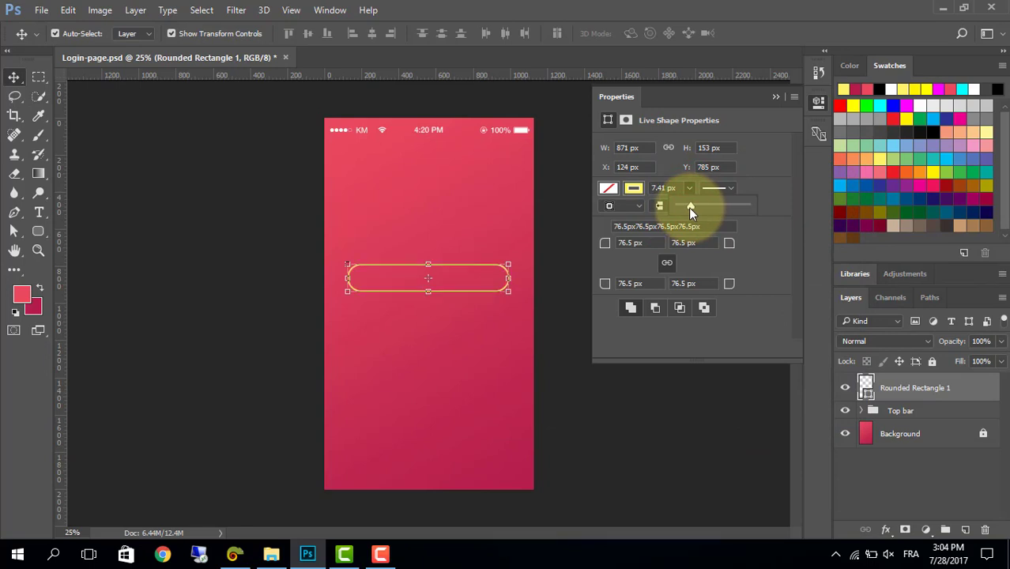
pyautogui.moveTo(689, 207); pyautogui.dragTo(689, 207)
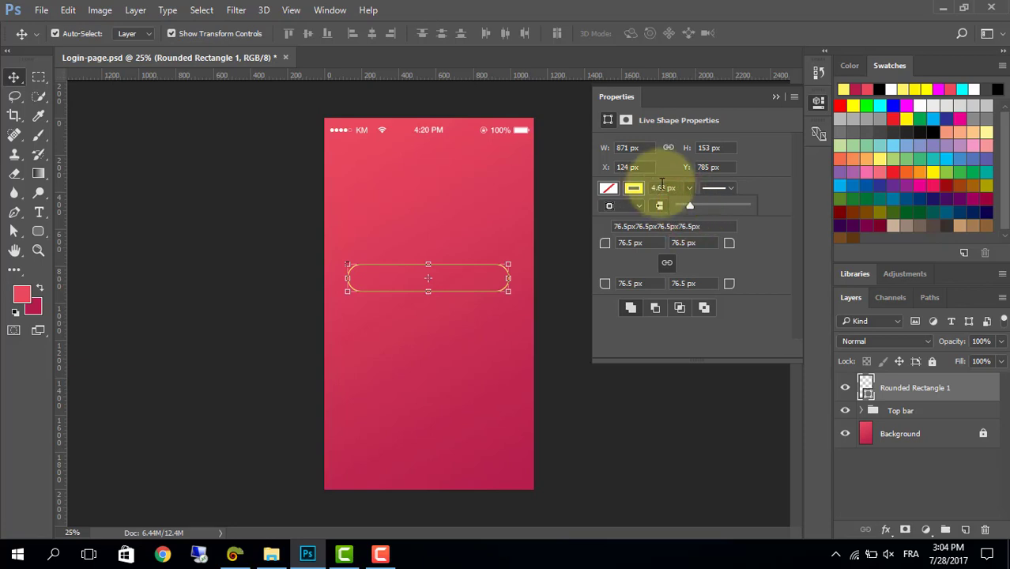
pyautogui.click(662, 187)
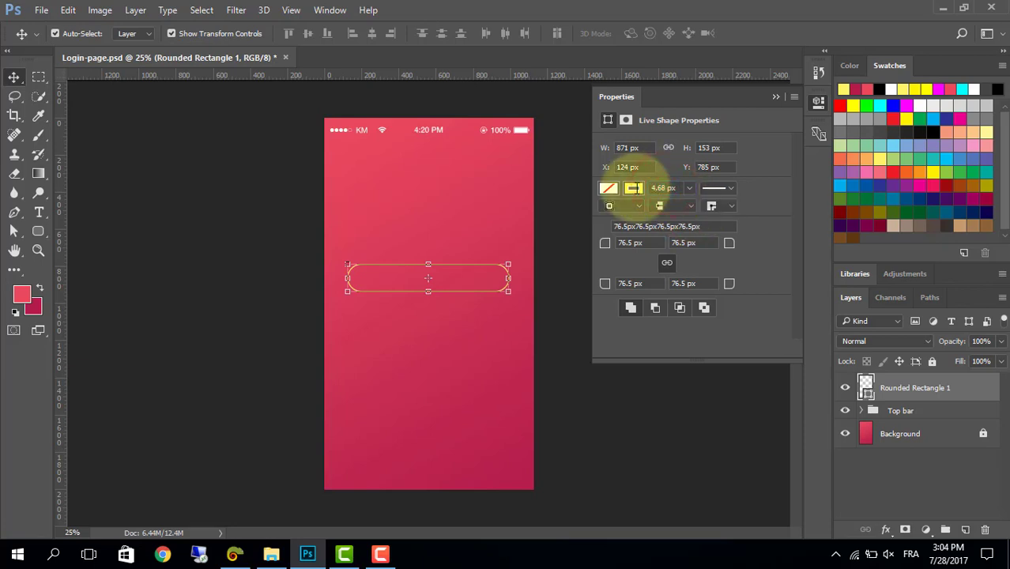
pyautogui.click(664, 187)
pyautogui.write('6')
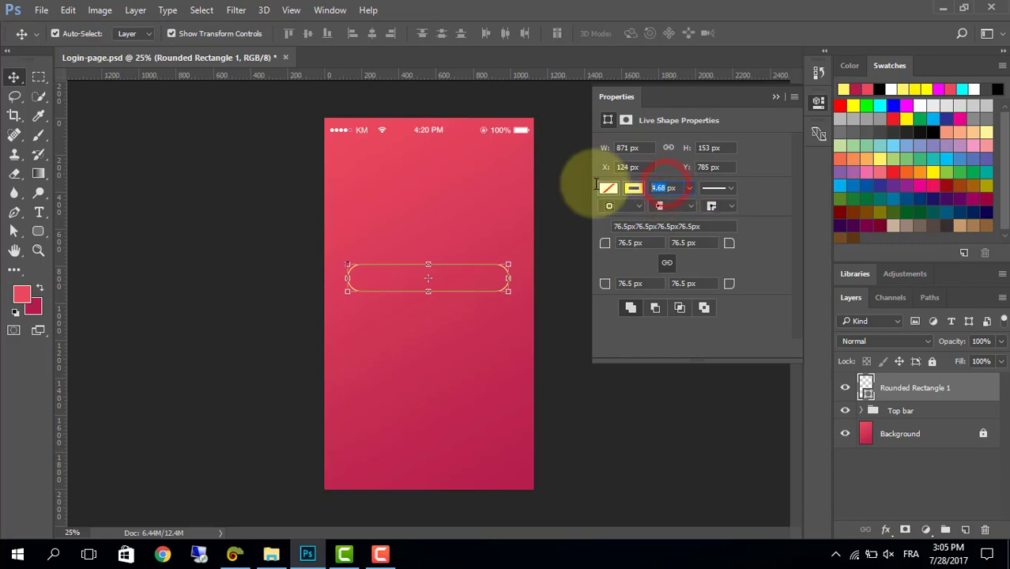
pyautogui.click(655, 354)
pyautogui.click(420, 362)
pyautogui.click(436, 292)
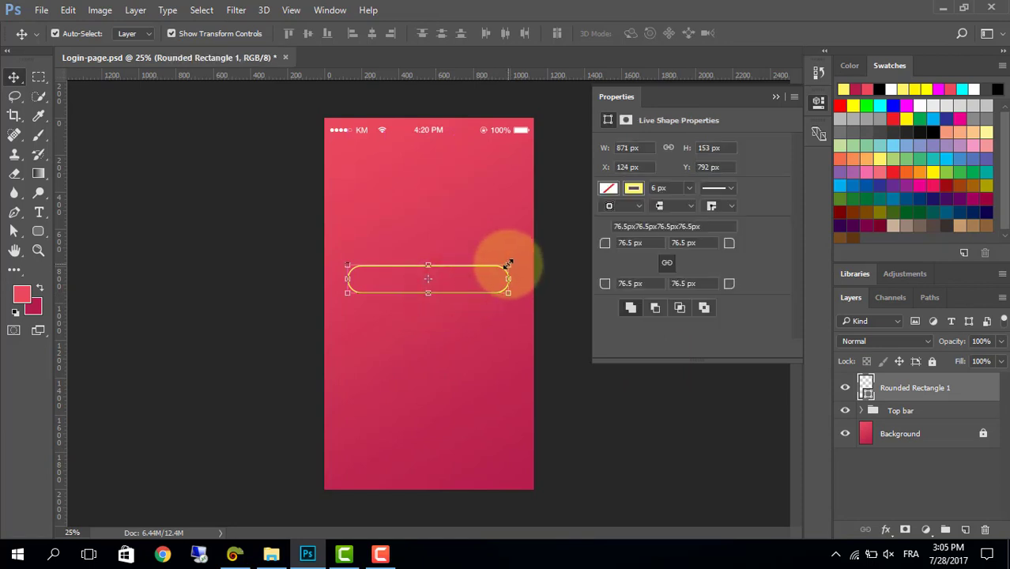
# Scale the outlined rectangle to 892 × 161 px and reposition it at X 116, Y 791.
pyautogui.moveTo(508, 263); pyautogui.dragTo(512, 263)
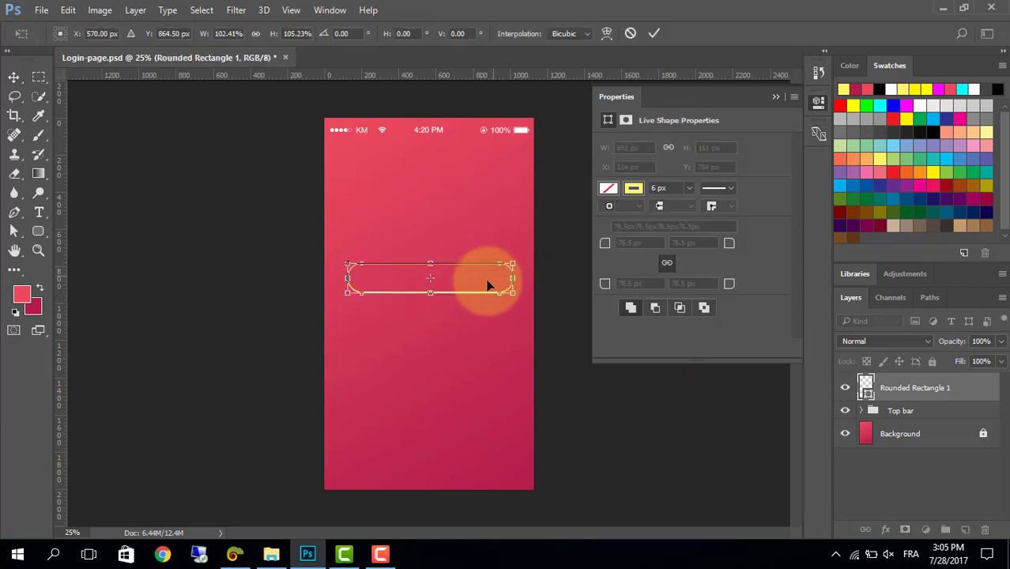
pyautogui.press('Return')
pyautogui.click(466, 330)
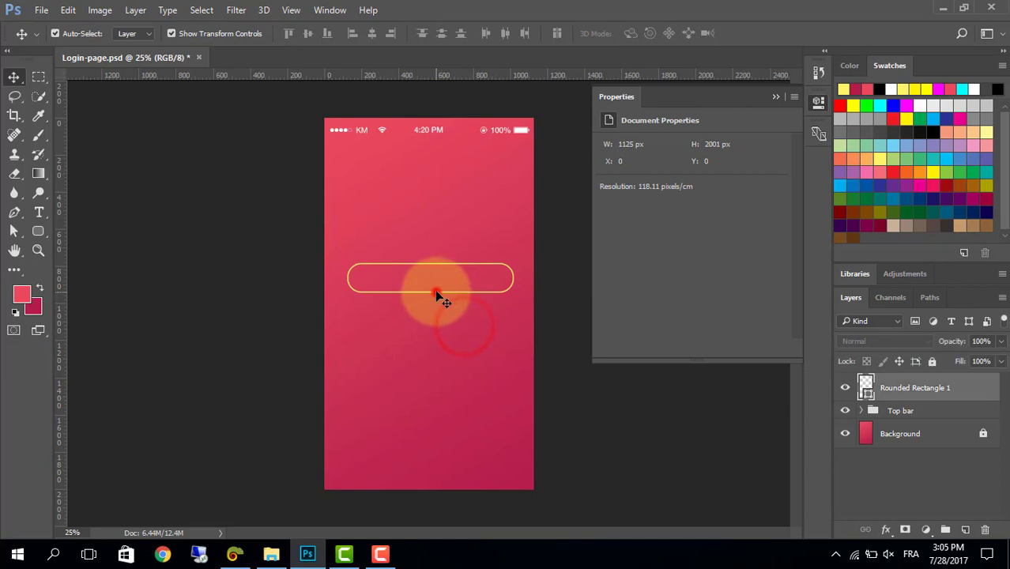
pyautogui.moveTo(435, 300); pyautogui.dragTo(474, 276)
pyautogui.click(476, 354)
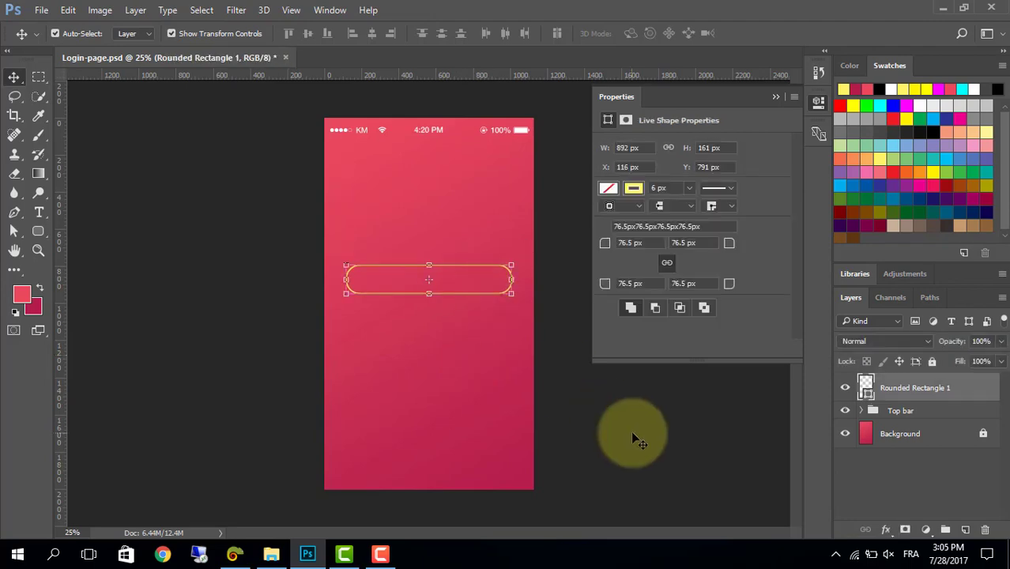
pyautogui.click(631, 432)
# Duplicate the Rounded Rectangle 1 layer.
pyautogui.click(452, 281)
pyautogui.rightClick(928, 388)
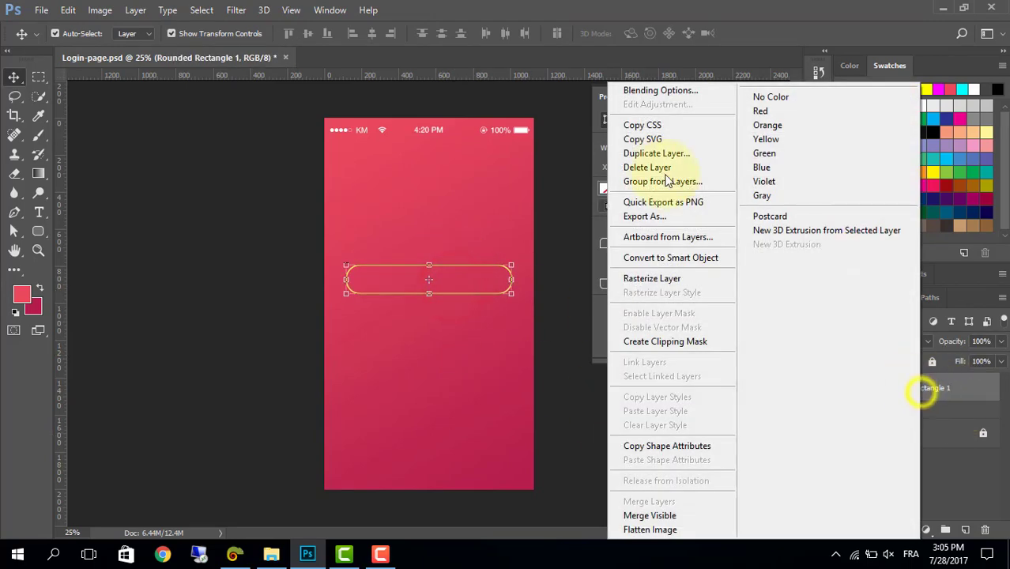
pyautogui.click(666, 153)
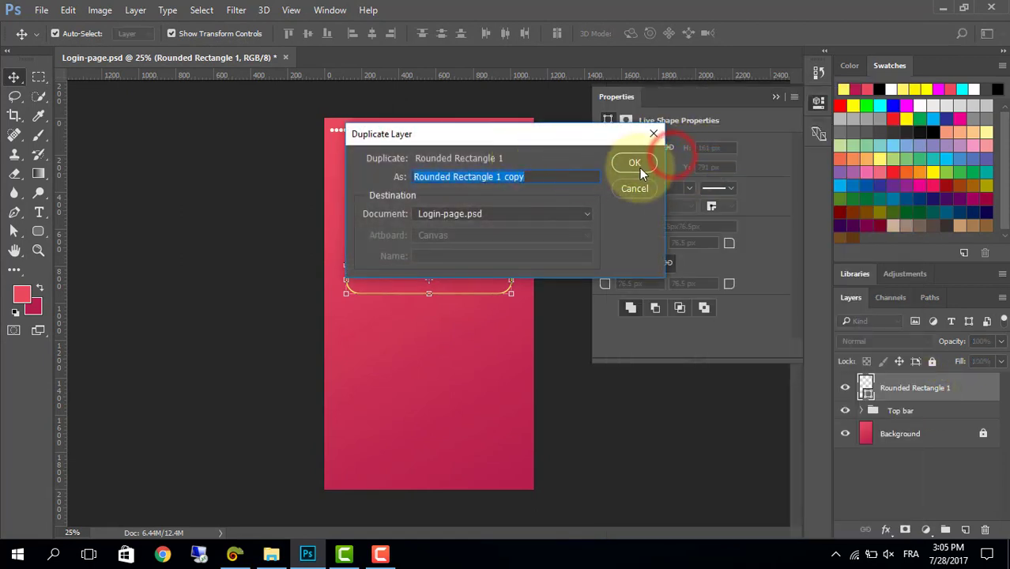
pyautogui.click(638, 164)
# Give the copy a white fill and no stroke.
pyautogui.click(607, 191)
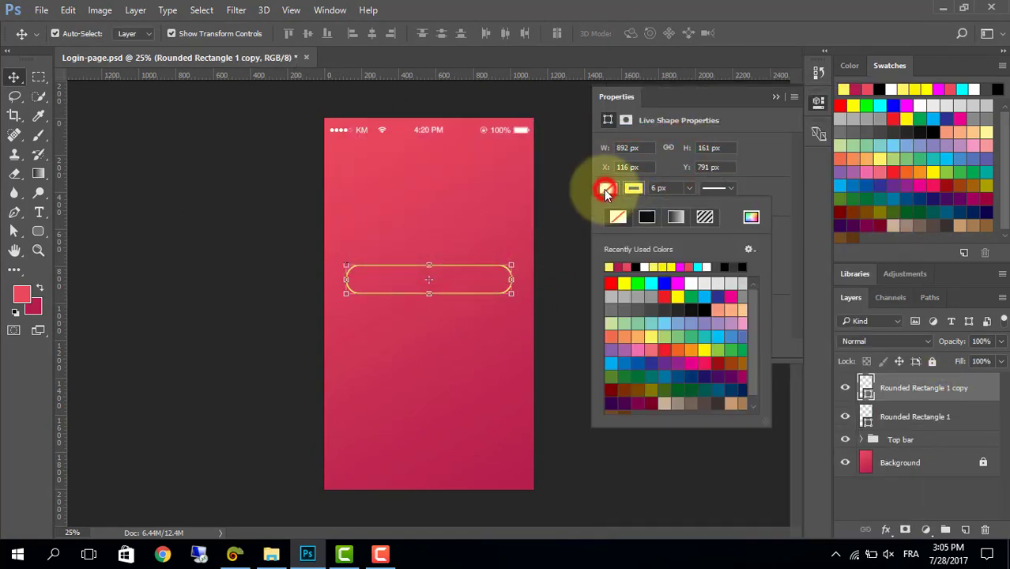
pyautogui.click(618, 216)
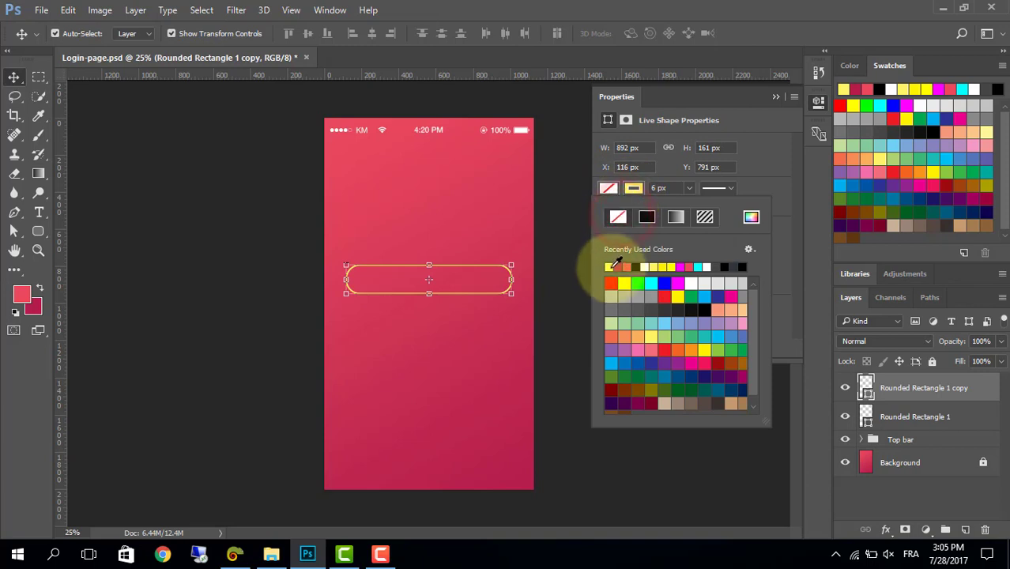
pyautogui.click(690, 283)
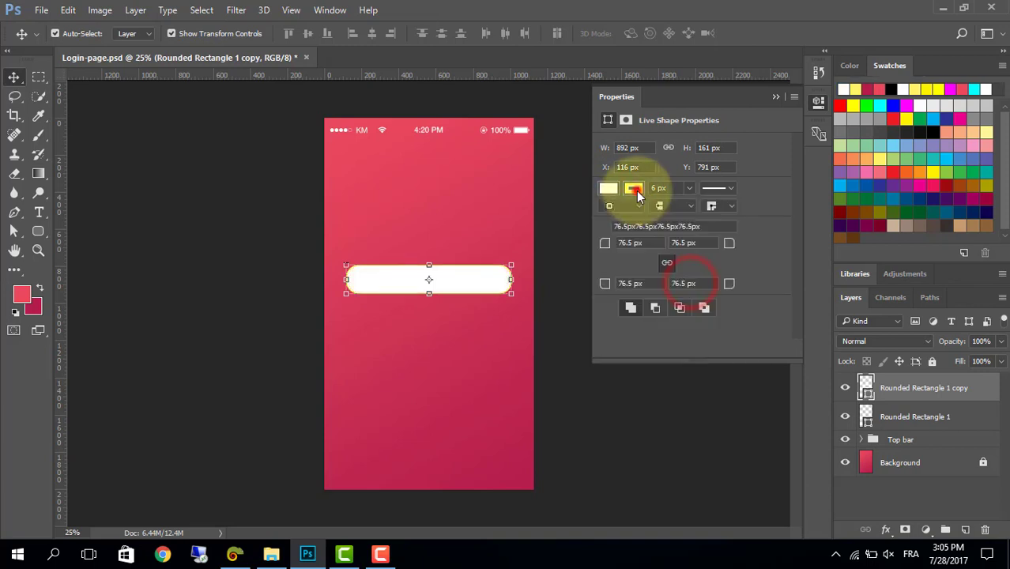
pyautogui.click(639, 197)
pyautogui.click(616, 215)
pyautogui.click(780, 192)
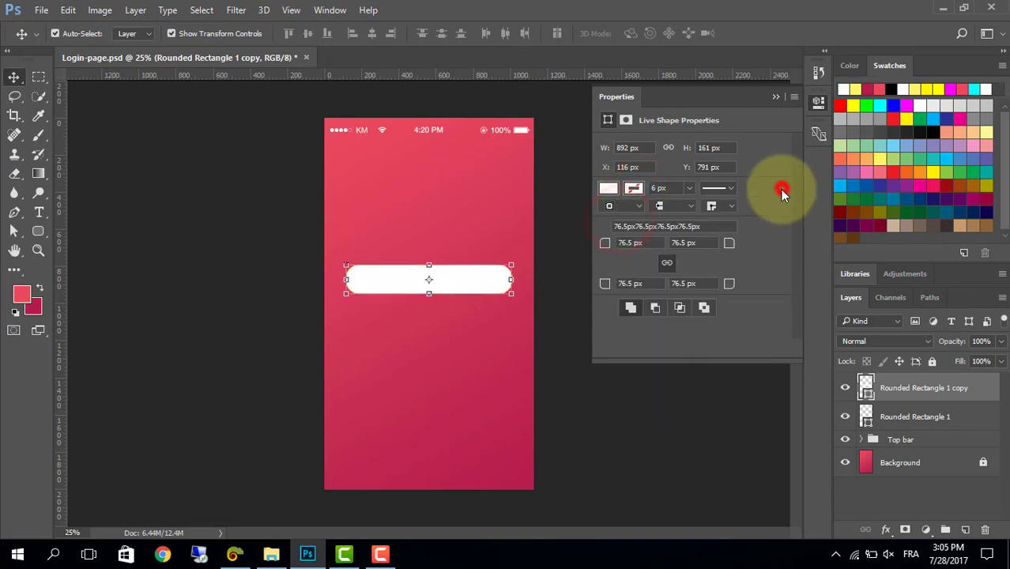
pyautogui.click(594, 363)
pyautogui.click(439, 280)
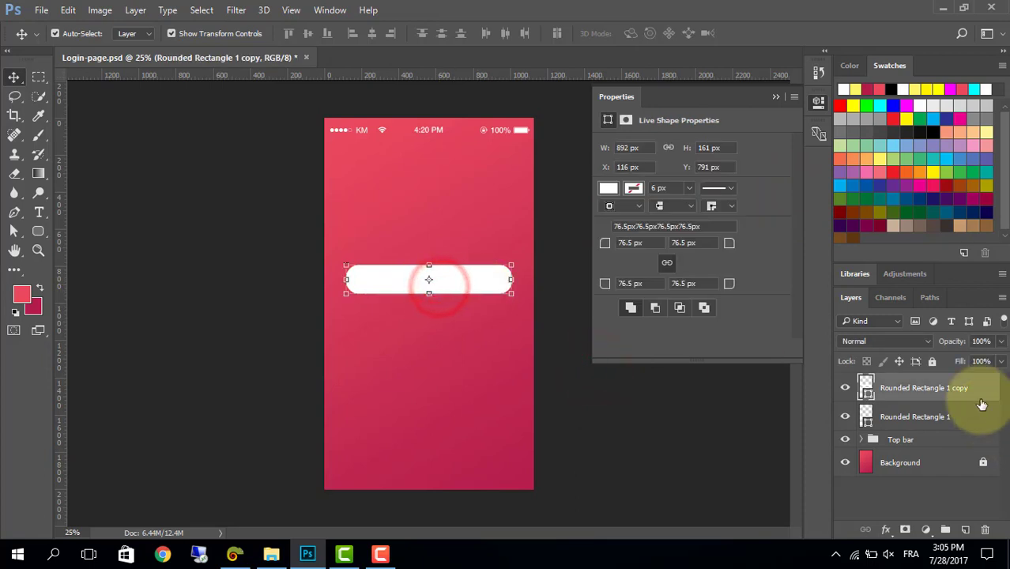
# Lower the white copy to 19% opacity and place it beneath Rounded Rectangle 1.
pyautogui.moveTo(952, 341); pyautogui.dragTo(912, 350)
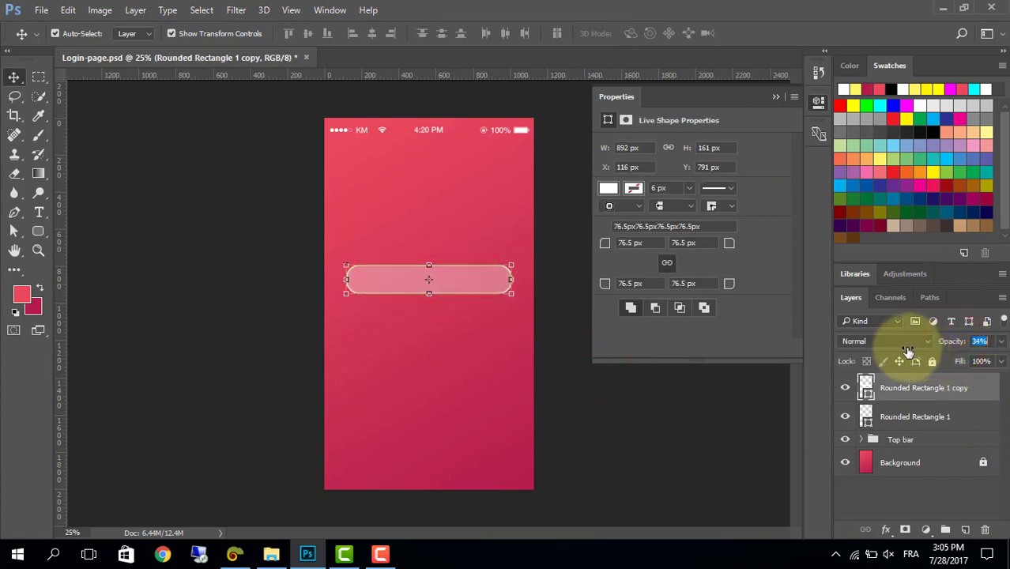
pyautogui.click(658, 466)
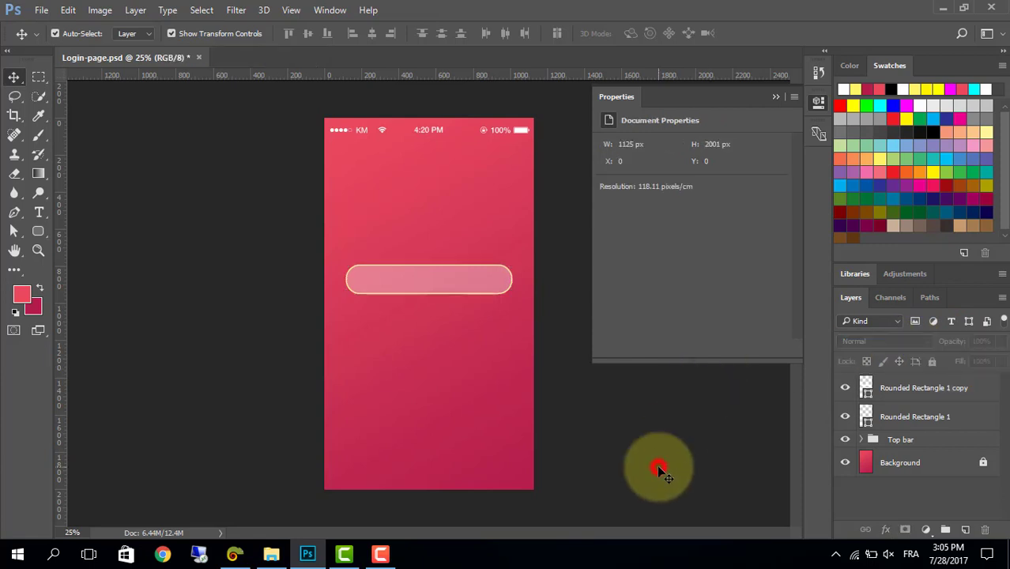
pyautogui.moveTo(927, 388); pyautogui.dragTo(922, 419)
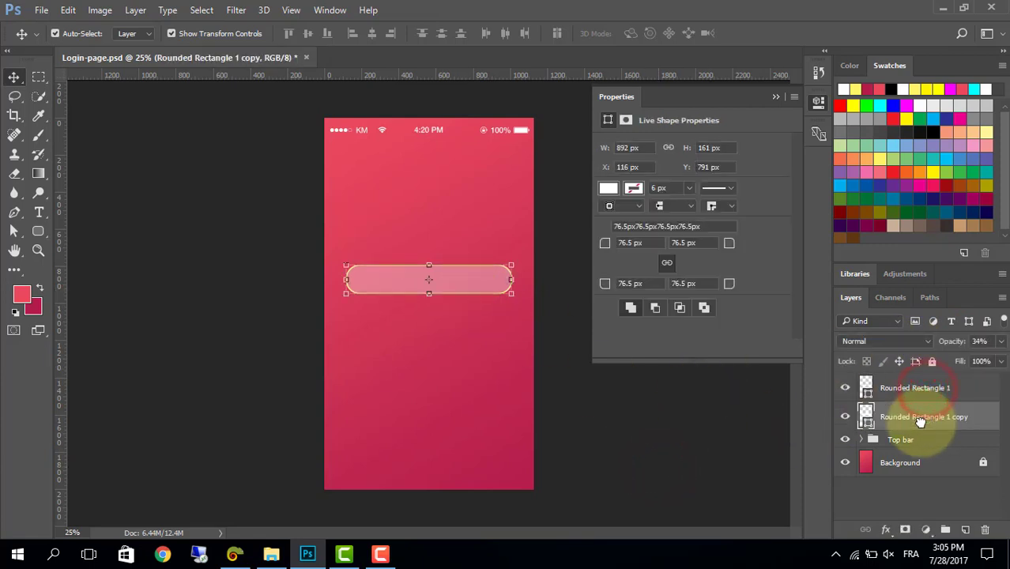
pyautogui.moveTo(958, 346); pyautogui.dragTo(951, 347)
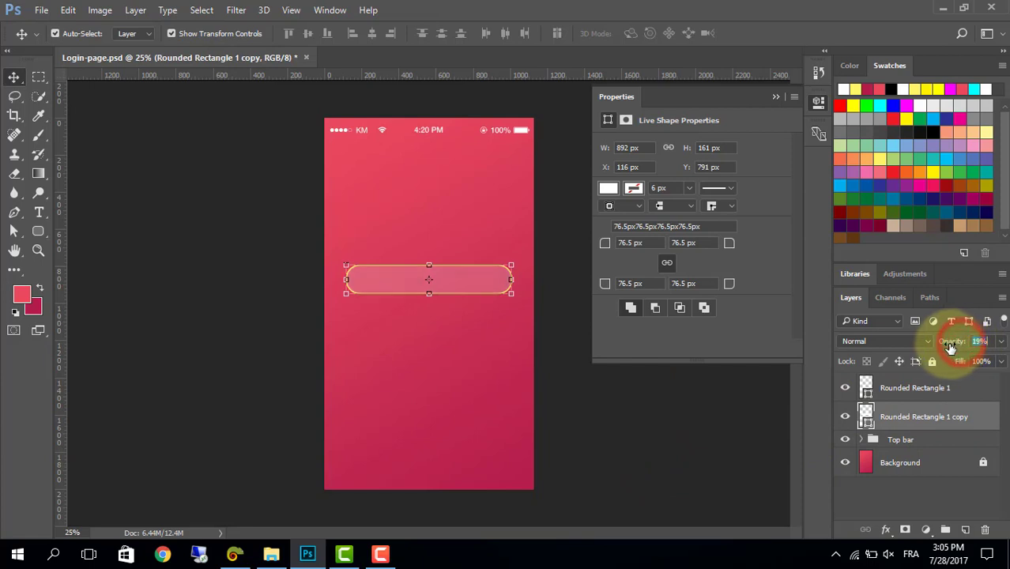
pyautogui.click(549, 466)
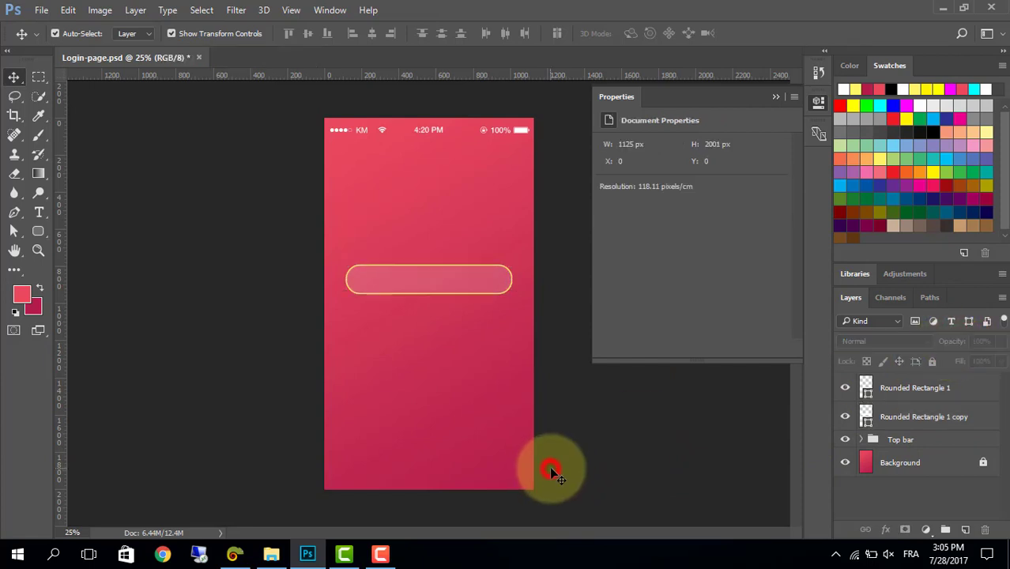
# Duplicate the outlined and white rectangle pair below the first field.
pyautogui.click(952, 417)
pyautogui.keyDown('shift'); pyautogui.click(950, 389); pyautogui.keyUp('shift')
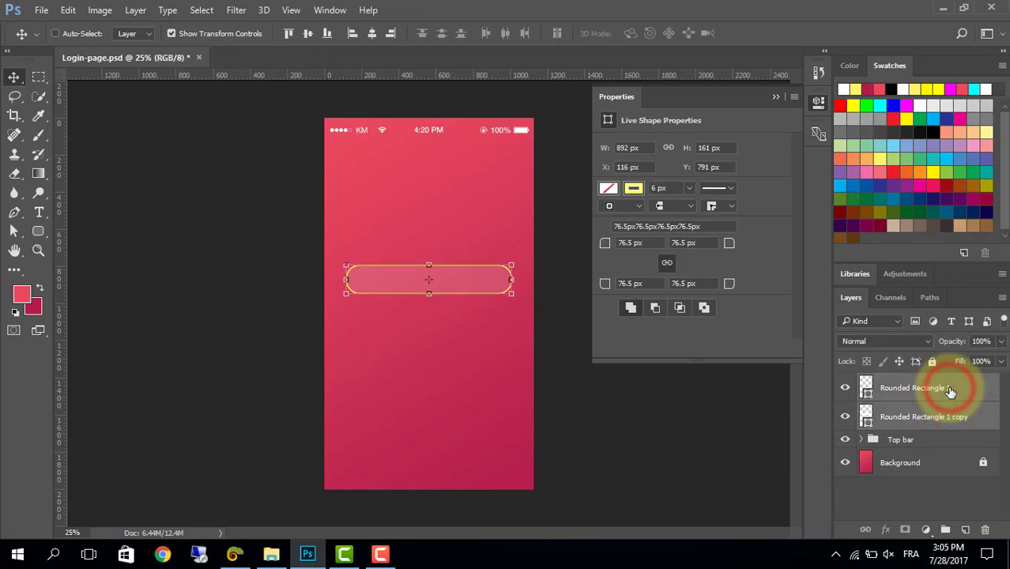
pyautogui.rightClick(950, 390)
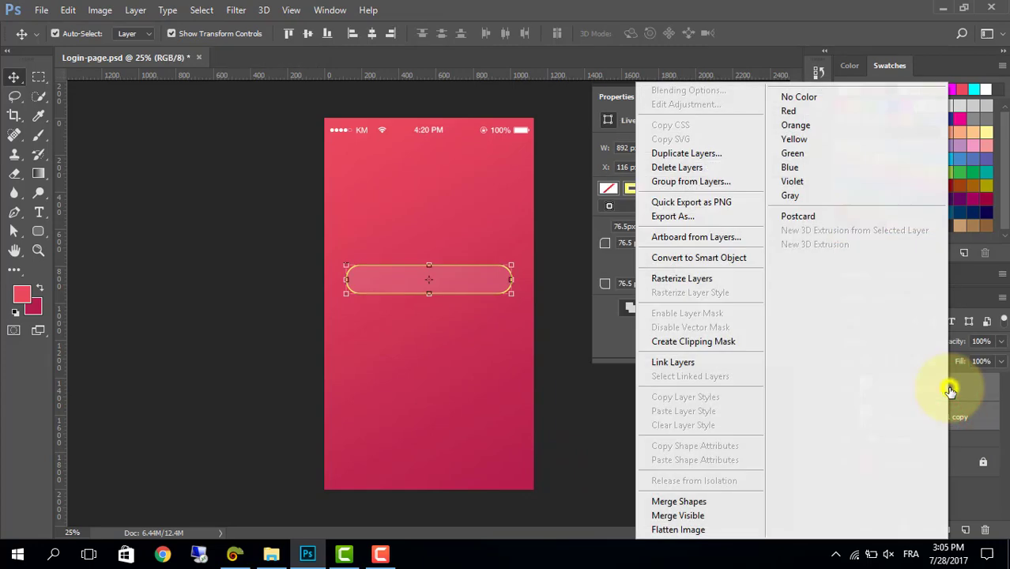
pyautogui.click(465, 279)
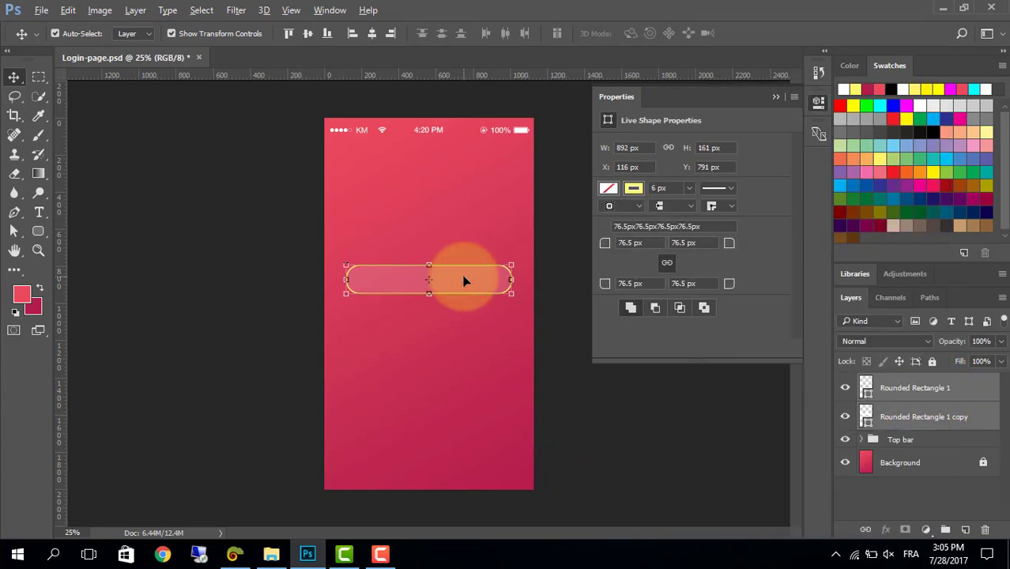
pyautogui.moveTo(467, 286); pyautogui.dragTo(467, 339)
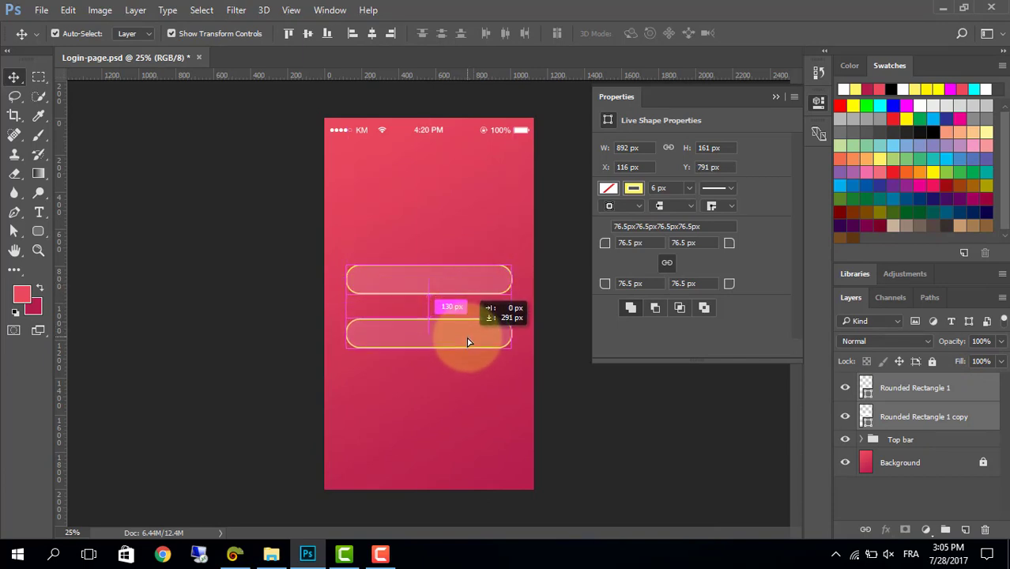
pyautogui.moveTo(467, 339); pyautogui.dragTo(467, 339)
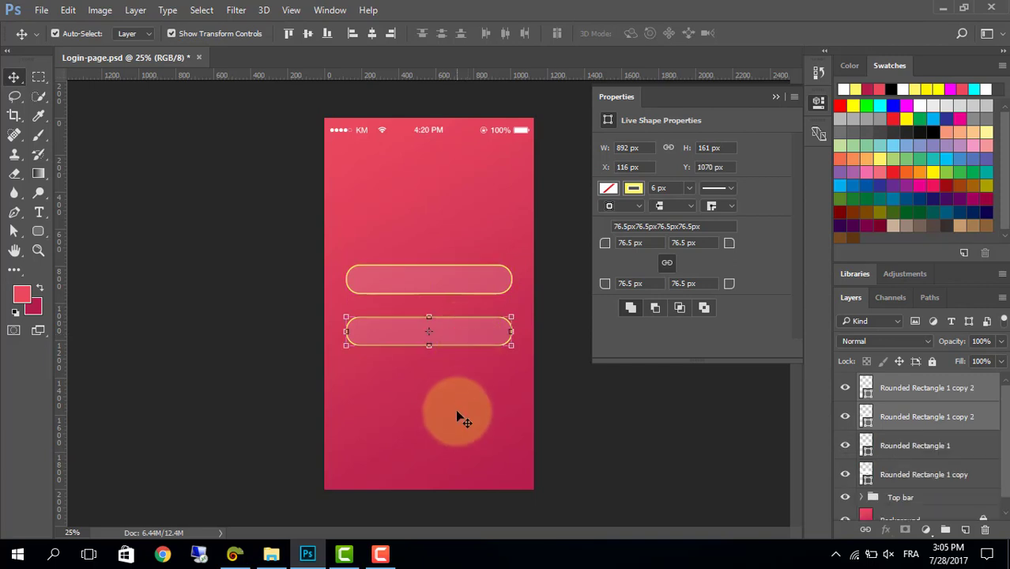
pyautogui.click(456, 412)
# Shift both input fields lower together to Y 872.
pyautogui.moveTo(518, 241); pyautogui.dragTo(360, 388)
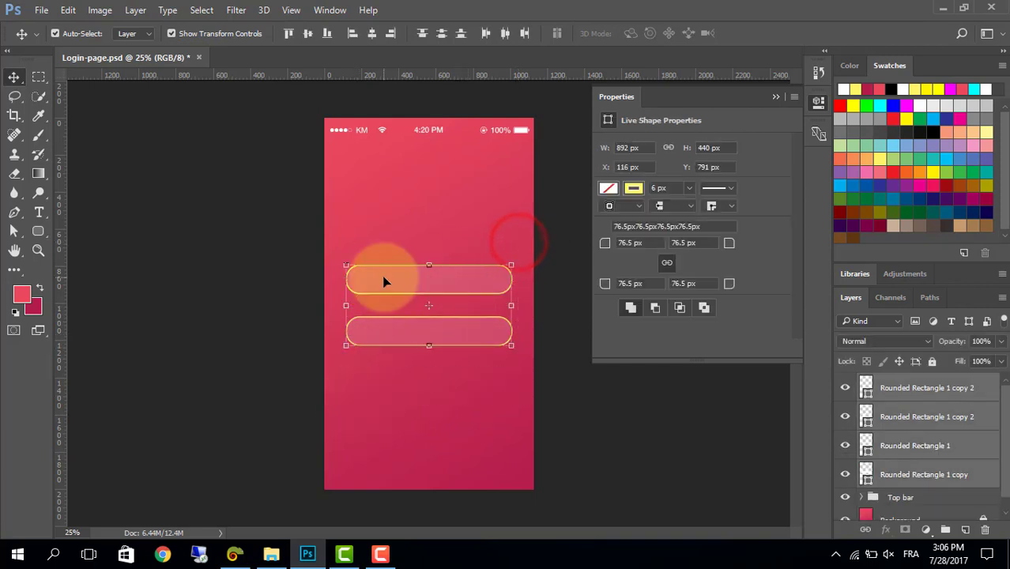
pyautogui.moveTo(384, 280); pyautogui.dragTo(381, 294)
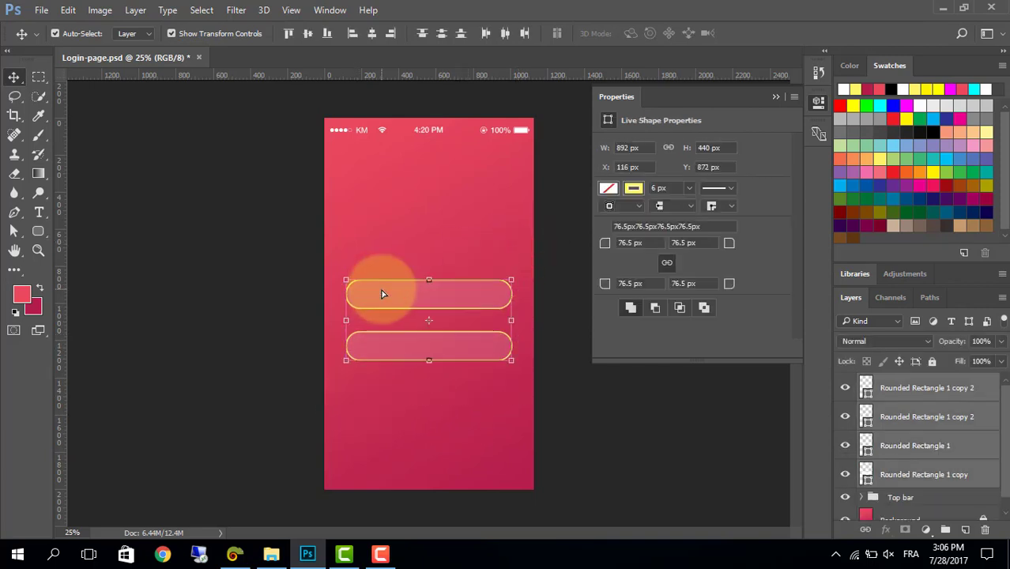
pyautogui.click(271, 549)
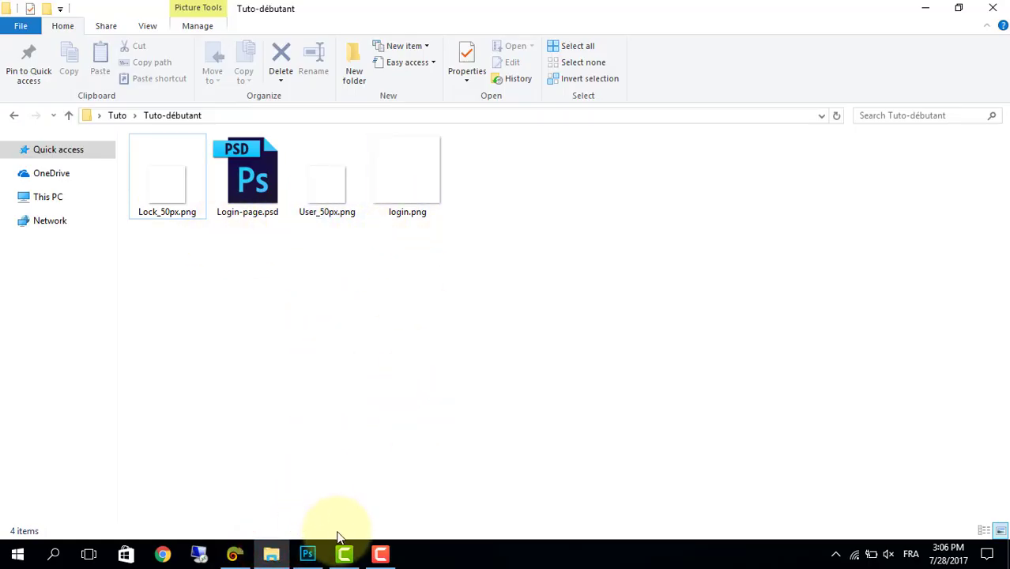
pyautogui.click(323, 554)
pyautogui.click(382, 552)
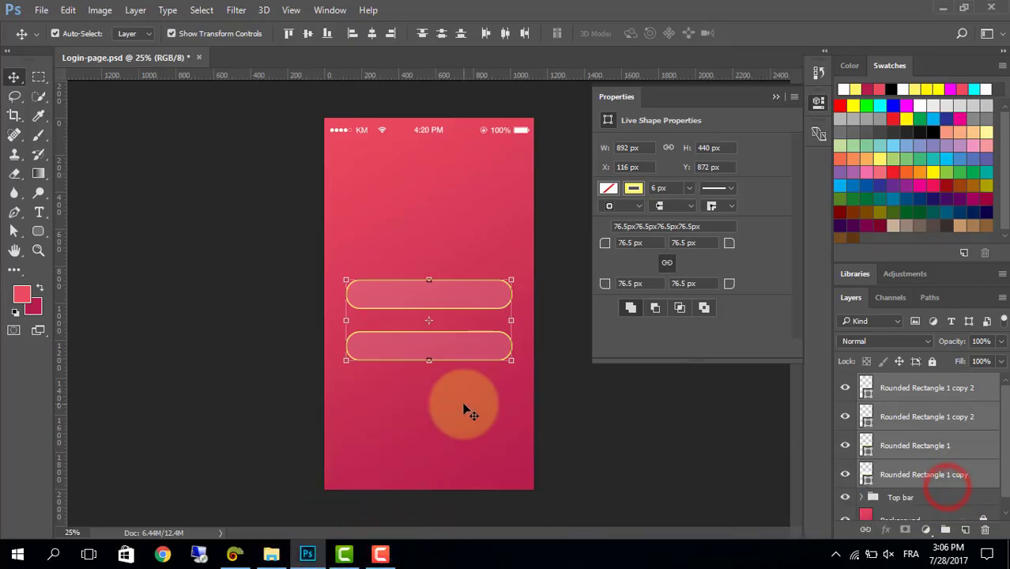
# Place Logo.png above the input fields, scaled to 78%.
pyautogui.click(471, 432)
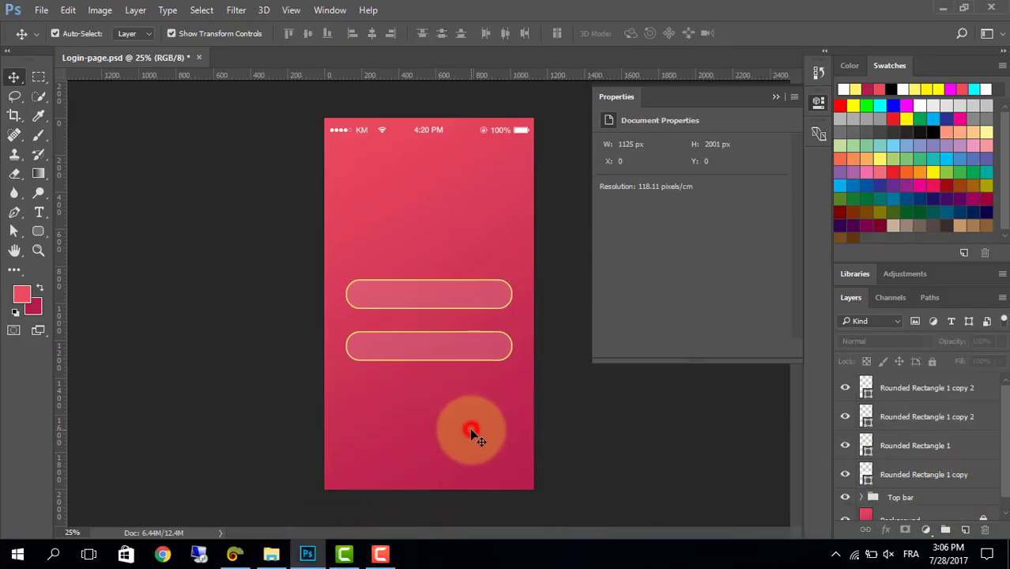
pyautogui.click(265, 556)
pyautogui.moveTo(400, 183)
pyautogui.mouseDown()
pyautogui.moveTo(315, 558)
pyautogui.moveTo(424, 226)
pyautogui.mouseUp()
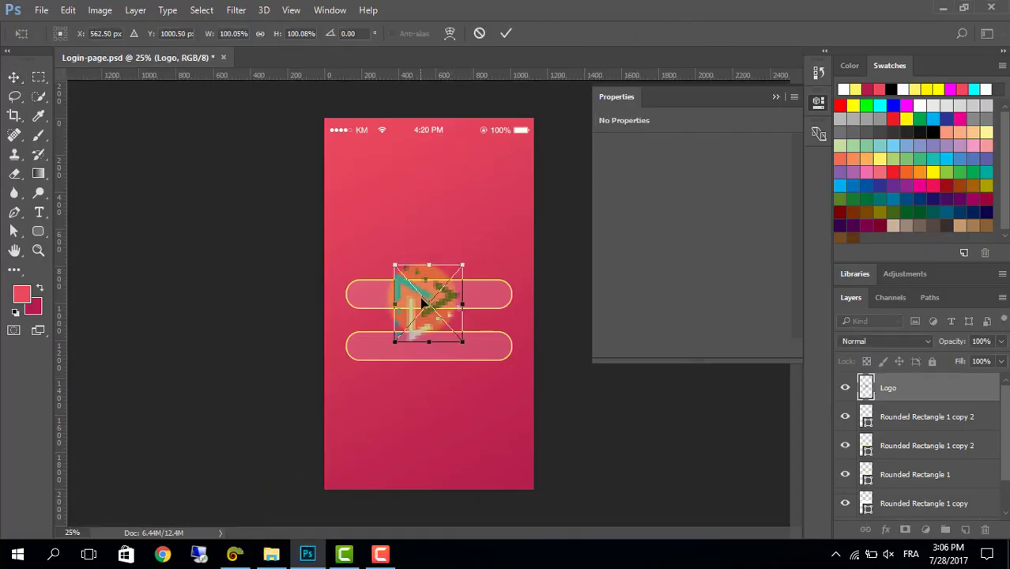
pyautogui.moveTo(422, 297); pyautogui.dragTo(417, 217)
pyautogui.moveTo(465, 176)
pyautogui.mouseDown()
pyautogui.moveTo(433, 227)
pyautogui.moveTo(424, 225)
pyautogui.mouseUp()
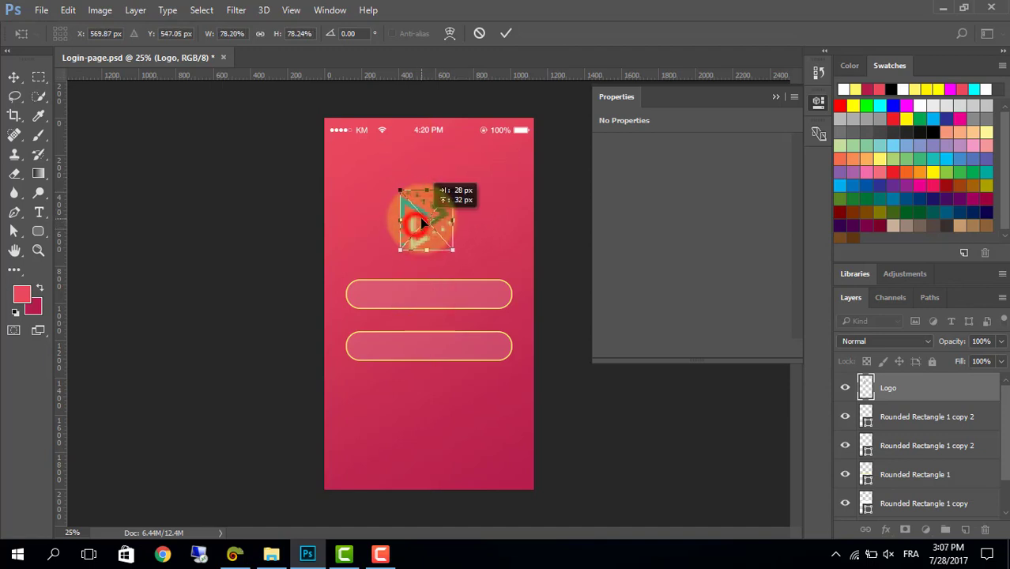
pyautogui.doubleClick(424, 225)
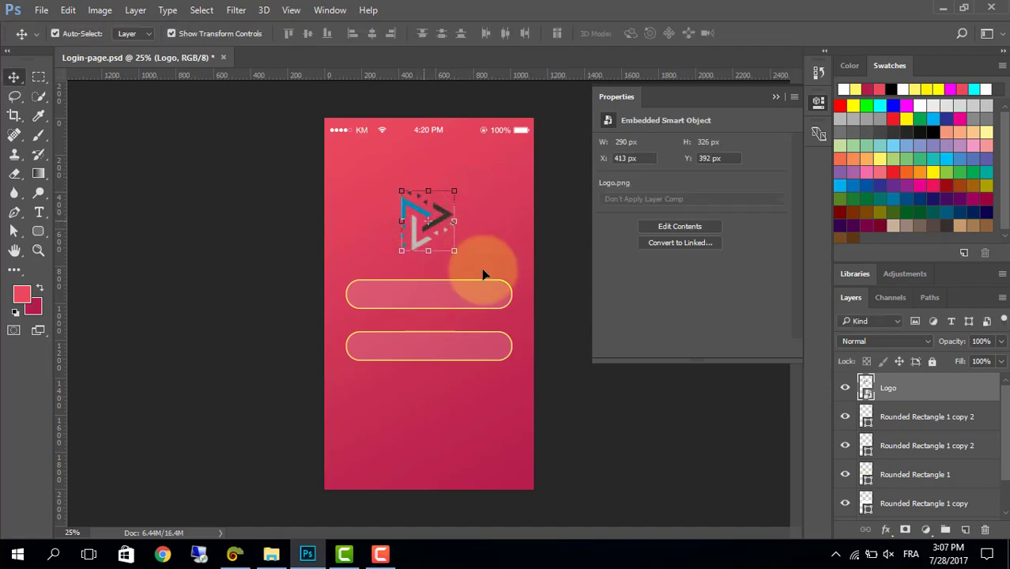
# Turn the logo white with a Gradient Overlay layer style.
pyautogui.doubleClick(938, 389)
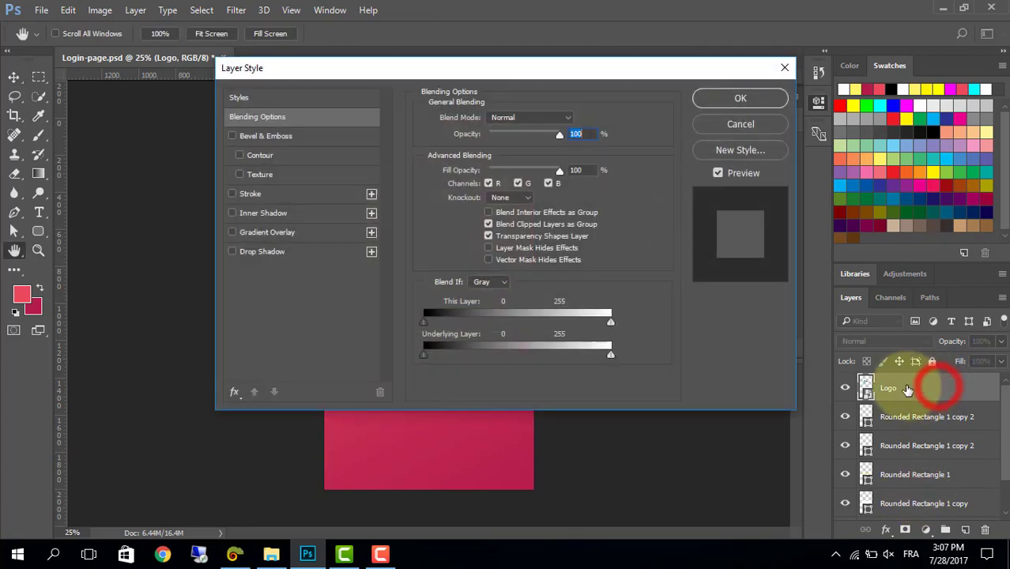
pyautogui.click(266, 237)
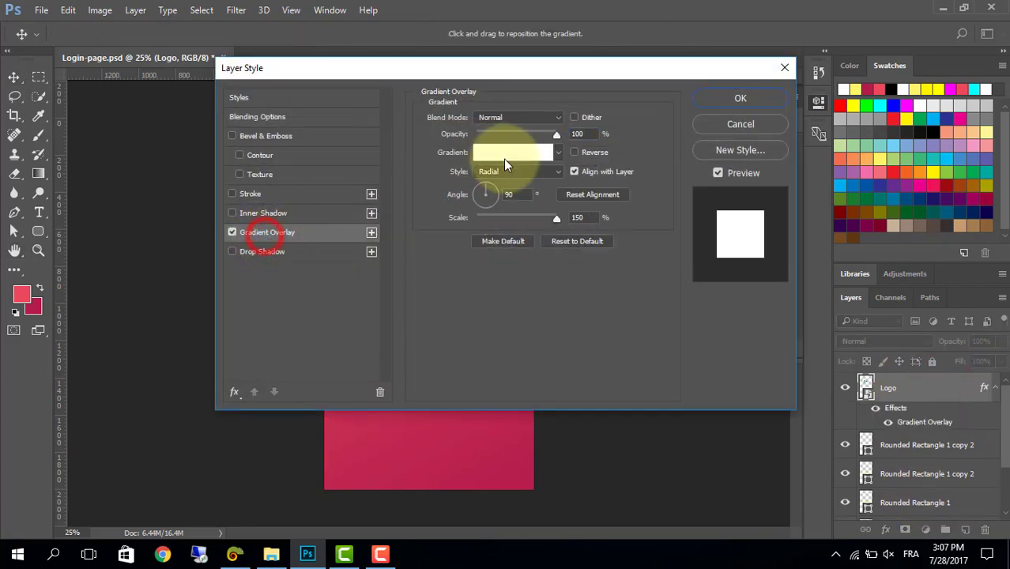
pyautogui.click(711, 101)
pyautogui.click(555, 357)
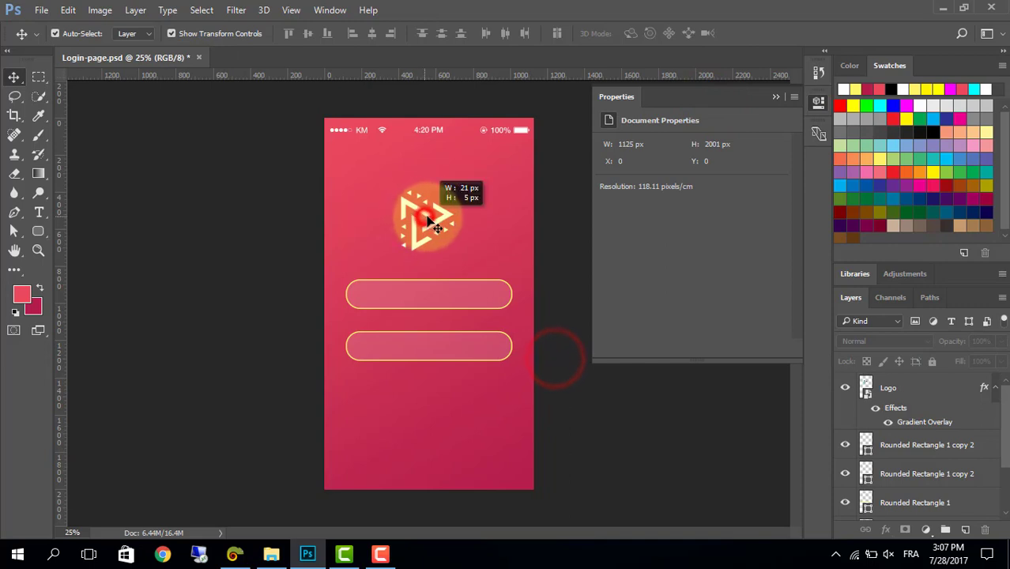
pyautogui.click(427, 222)
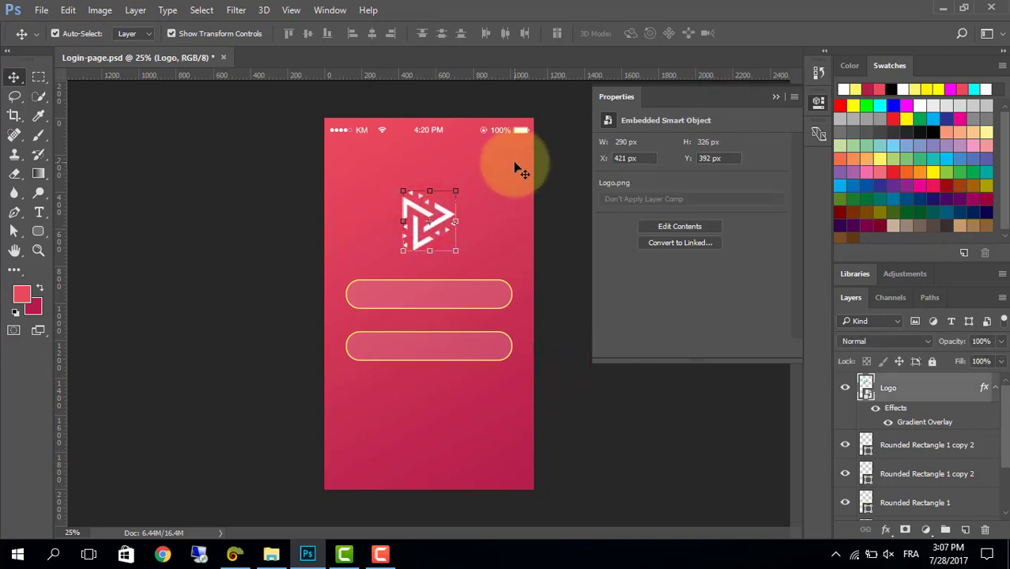
pyautogui.click(602, 474)
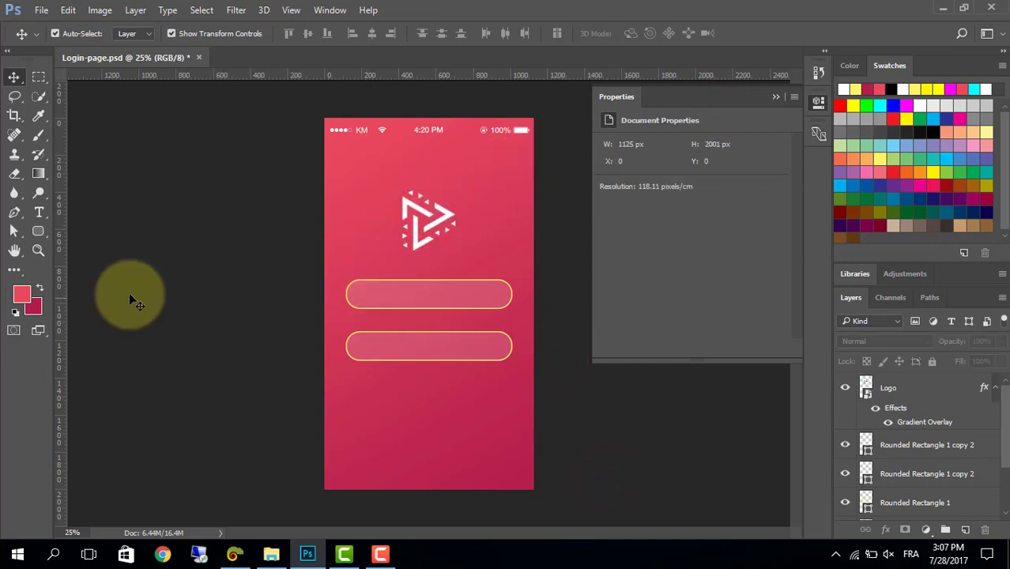
# Drag User_50px.png from the asset folder into the mockup.
pyautogui.click(271, 554)
pyautogui.click(234, 307)
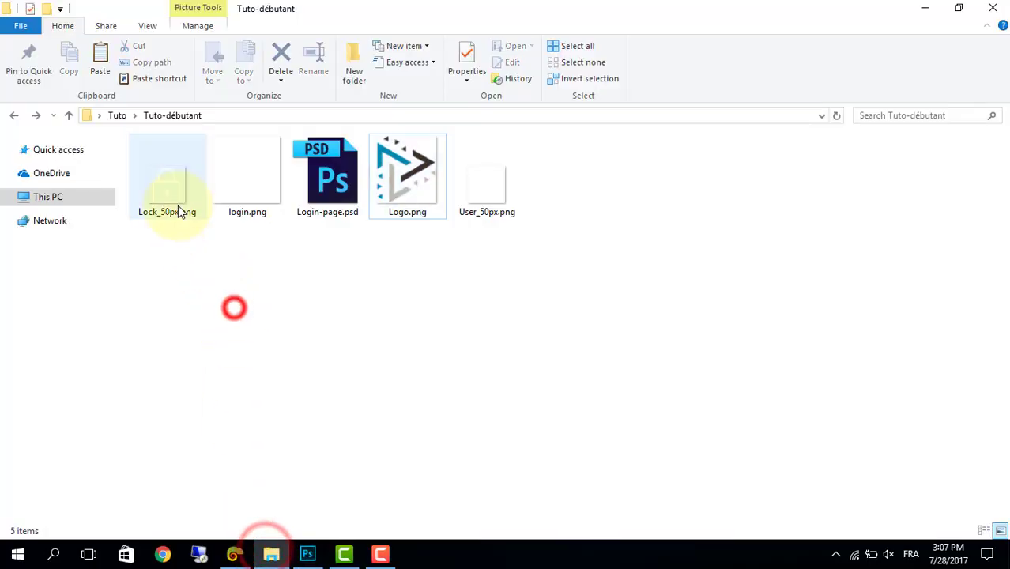
pyautogui.moveTo(481, 182)
pyautogui.mouseDown()
pyautogui.moveTo(316, 553)
pyautogui.moveTo(375, 283)
pyautogui.mouseUp()
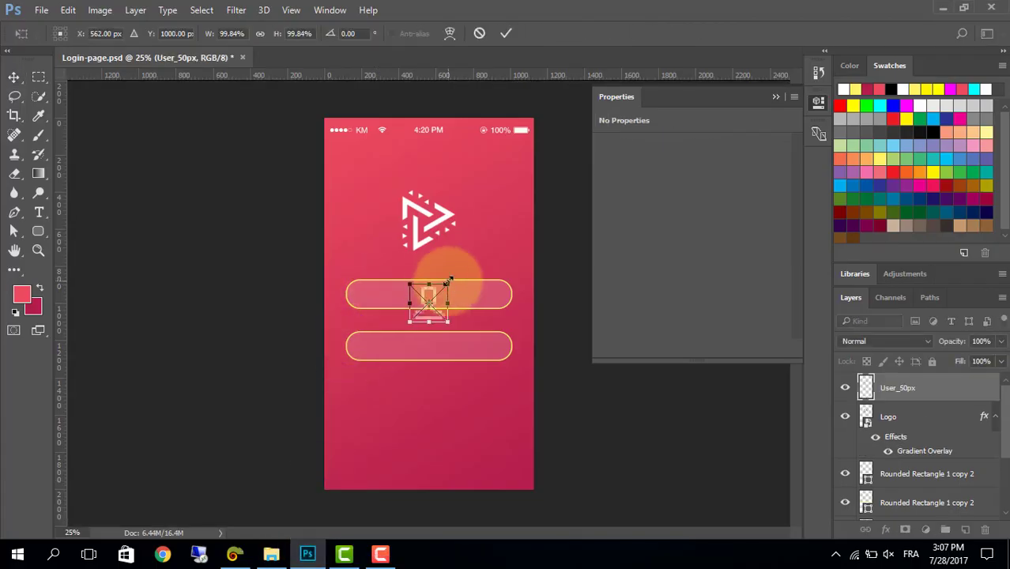
# Scale the User_50px icon to 52.8% and set it at the first field's left end.
pyautogui.moveTo(449, 278)
pyautogui.mouseDown()
pyautogui.moveTo(440, 314)
pyautogui.moveTo(431, 284)
pyautogui.moveTo(430, 303)
pyautogui.moveTo(369, 296)
pyautogui.mouseUp()
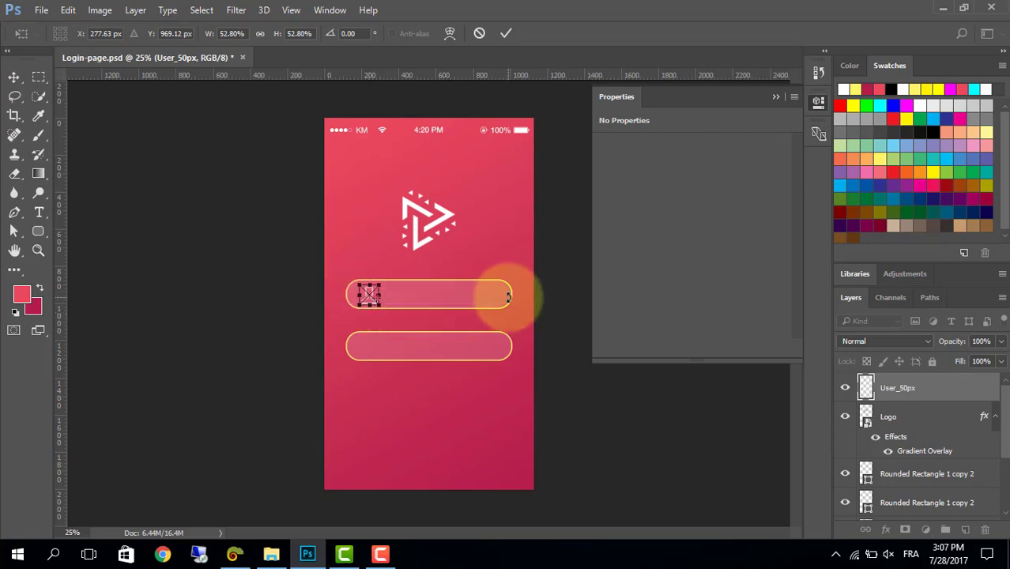
pyautogui.press('Return')
pyautogui.click(643, 440)
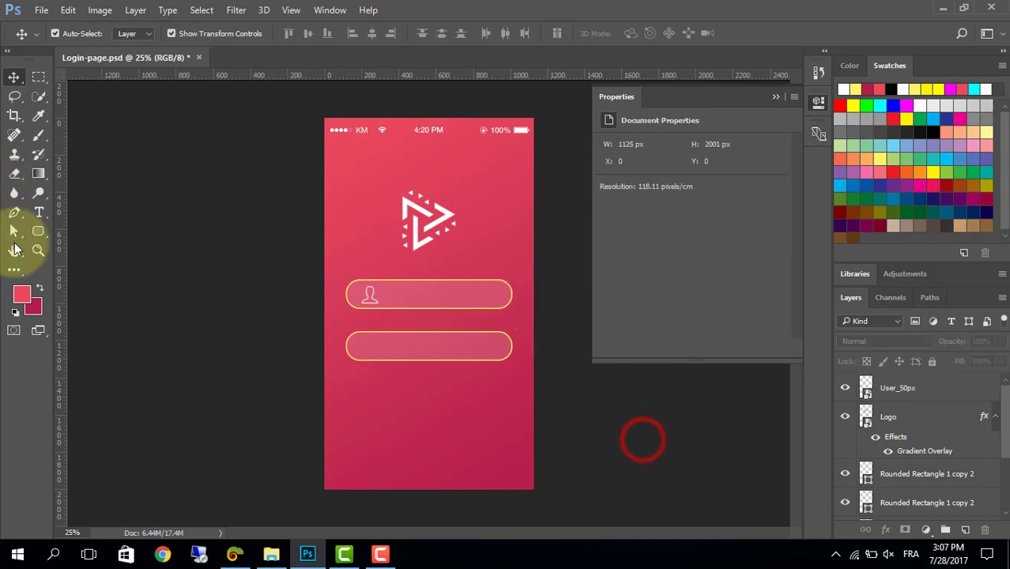
# Type white 'Username' text inside the first field.
pyautogui.click(36, 212)
pyautogui.click(403, 297)
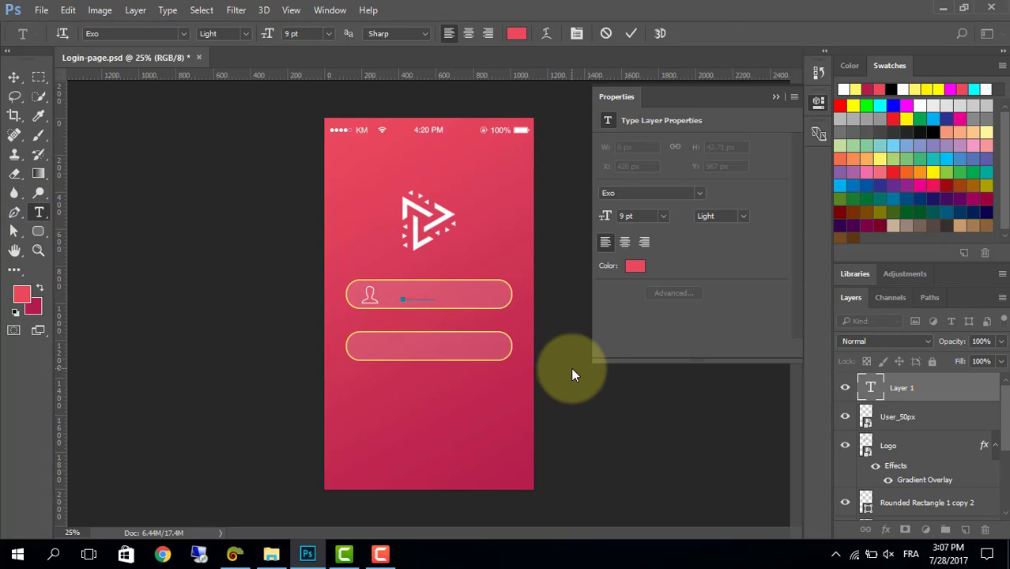
pyautogui.moveTo(413, 300); pyautogui.dragTo(438, 294)
pyautogui.click(635, 266)
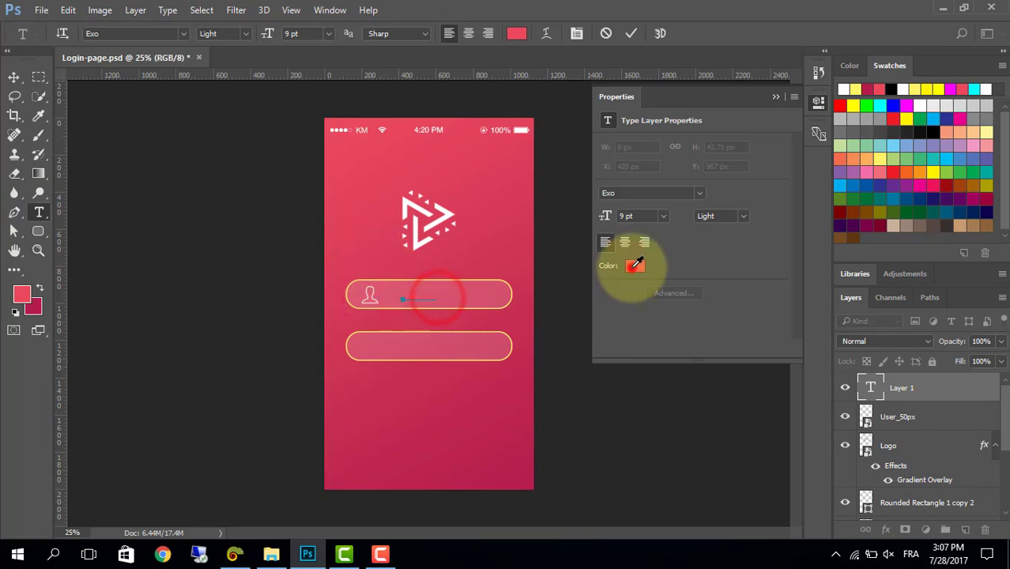
pyautogui.click(482, 203)
pyautogui.click(813, 196)
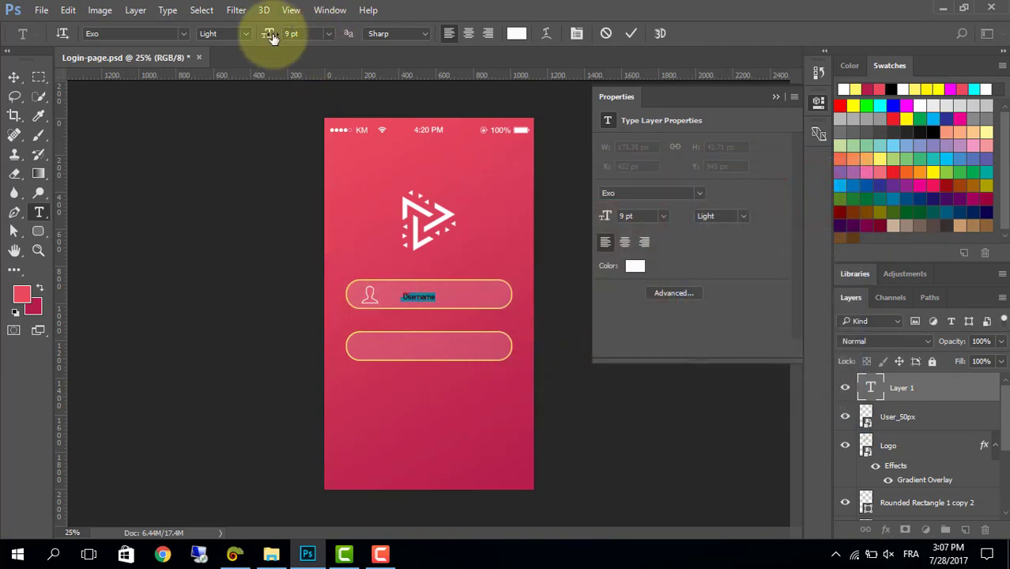
# Make the Username text Exo Thin 15 pt and nudge it beside the person icon.
pyautogui.moveTo(269, 37); pyautogui.dragTo(276, 38)
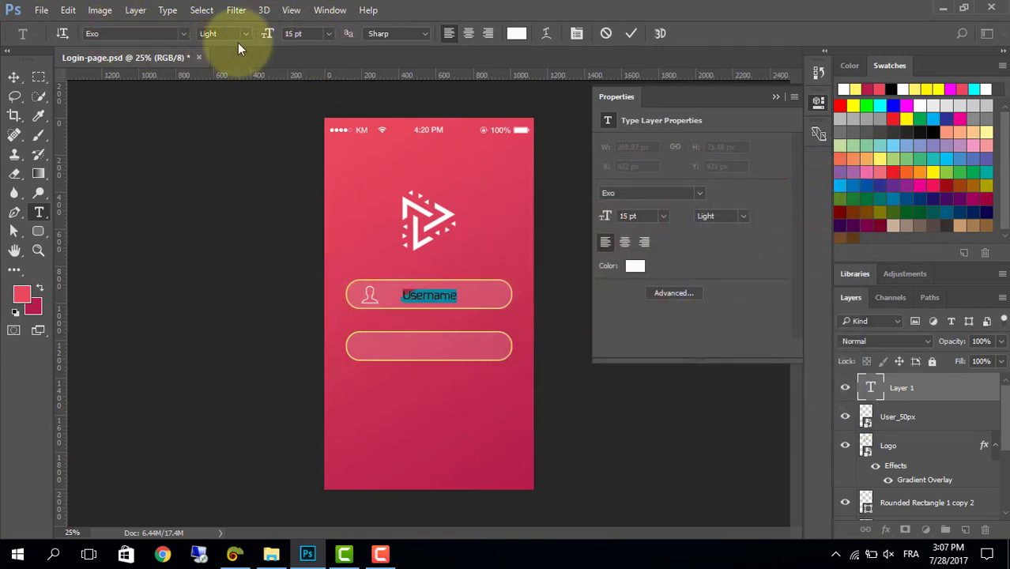
pyautogui.click(218, 45)
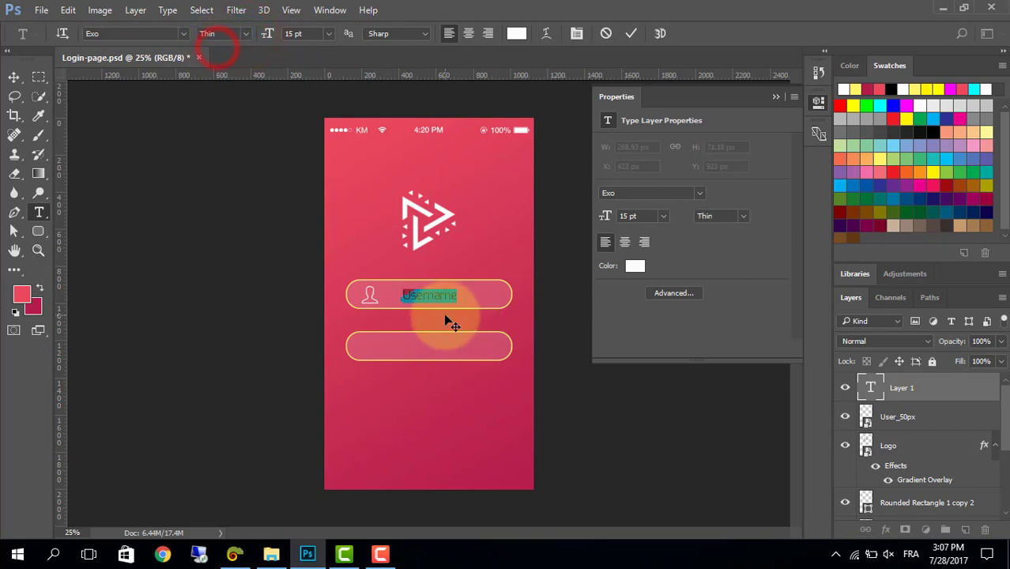
pyautogui.click(14, 77)
pyautogui.moveTo(412, 292); pyautogui.dragTo(401, 299)
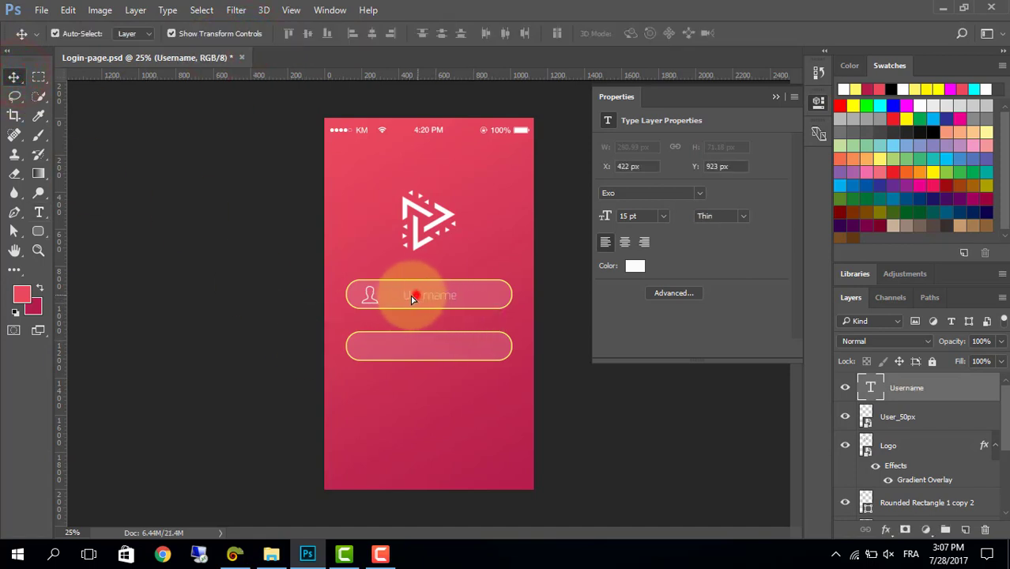
pyautogui.click(398, 321)
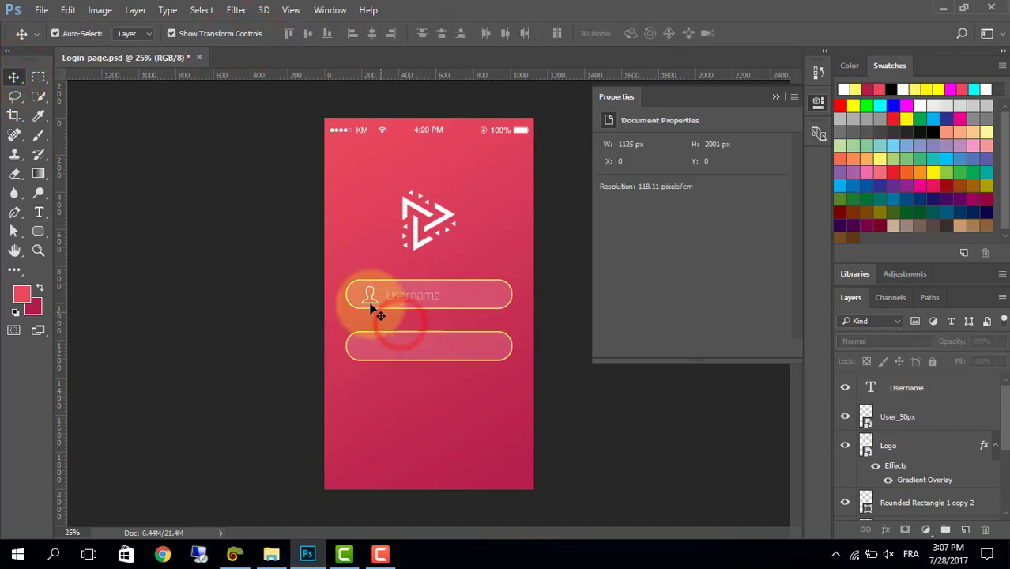
# Shrink the person icon in the first field slightly.
pyautogui.click(369, 304)
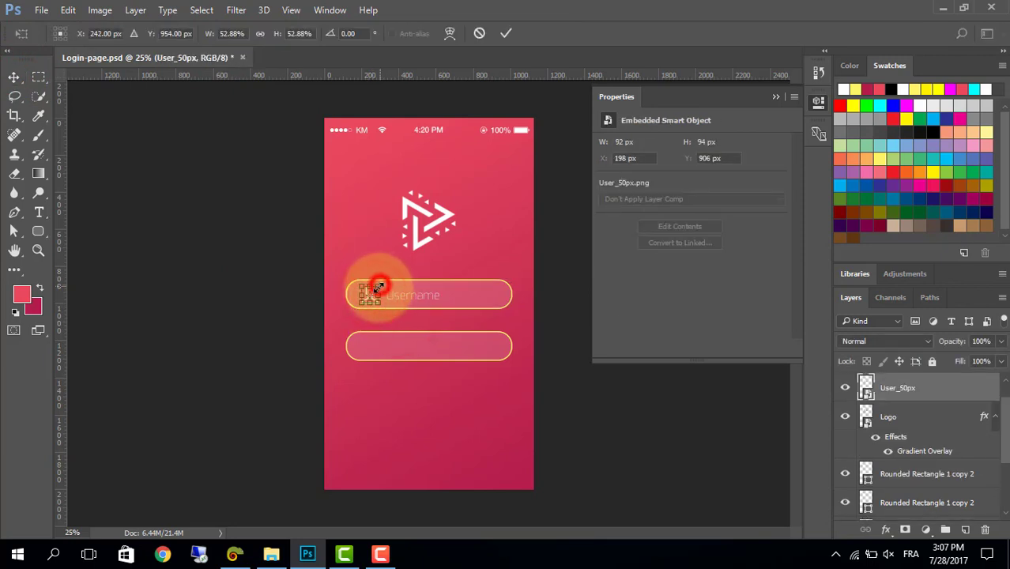
pyautogui.moveTo(368, 291); pyautogui.dragTo(375, 291)
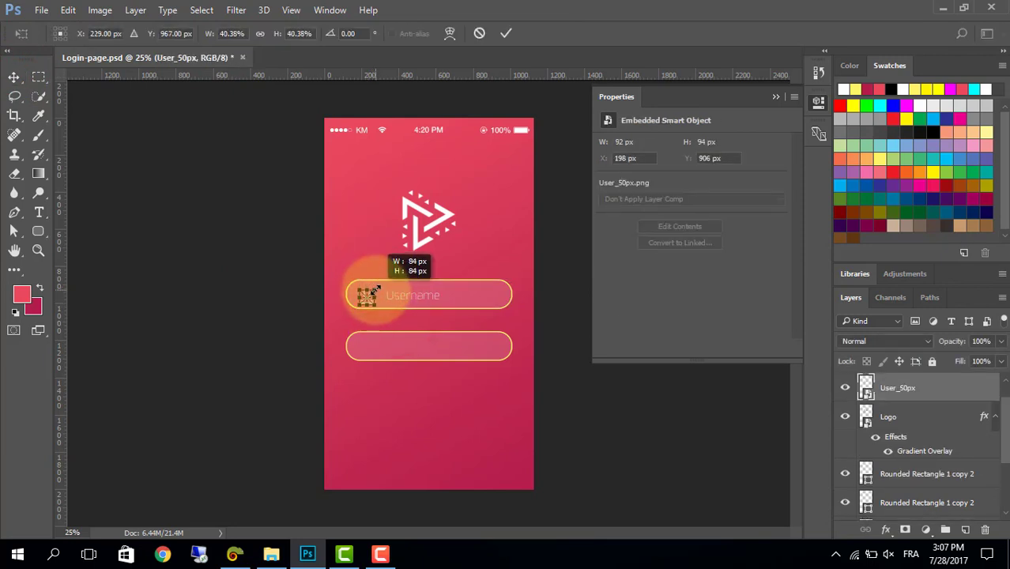
pyautogui.press('Return')
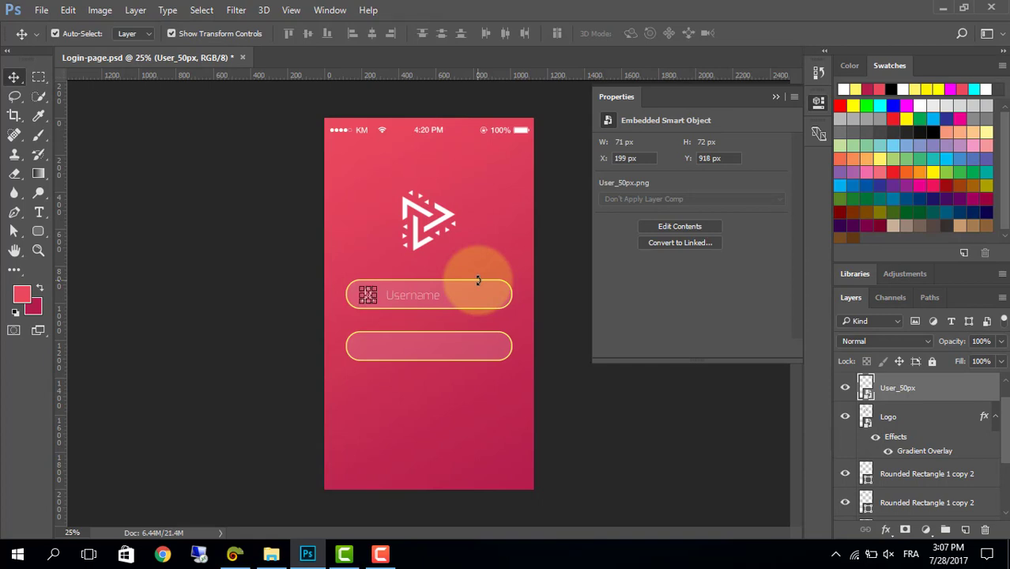
# Change the Username text to Regular font weight.
pyautogui.click(185, 320)
pyautogui.click(417, 296)
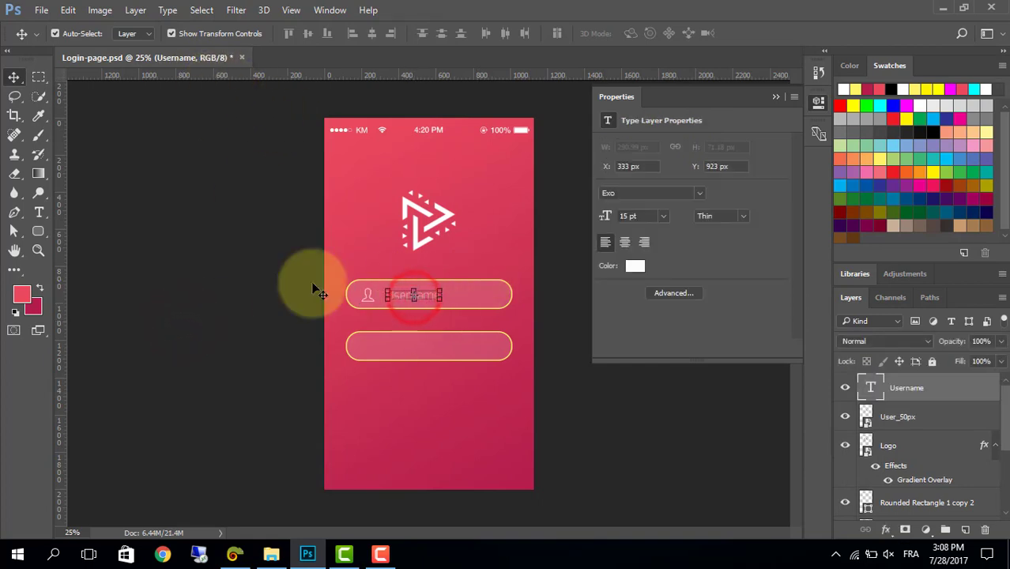
pyautogui.click(38, 212)
pyautogui.doubleClick(403, 296)
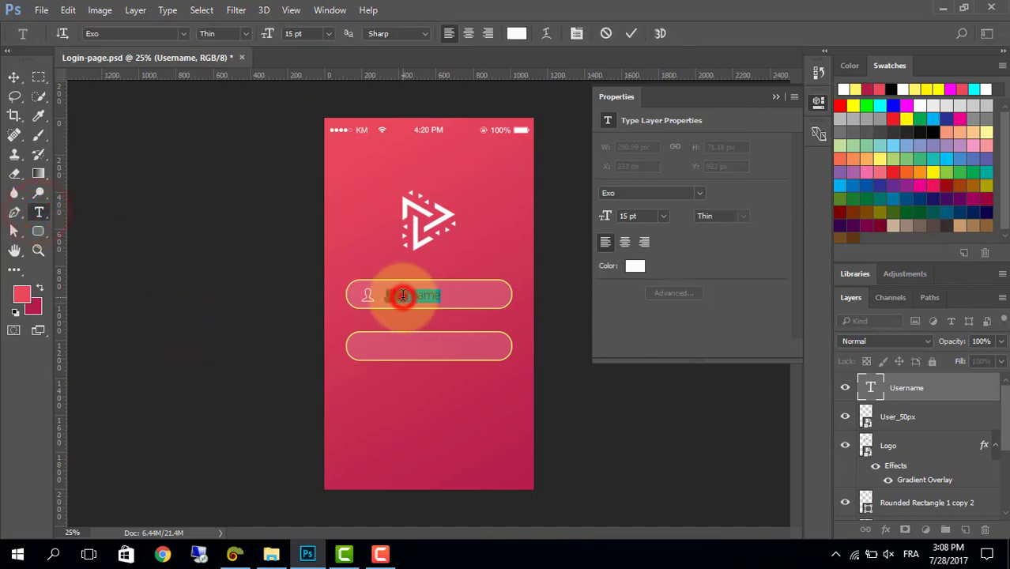
pyautogui.click(245, 33)
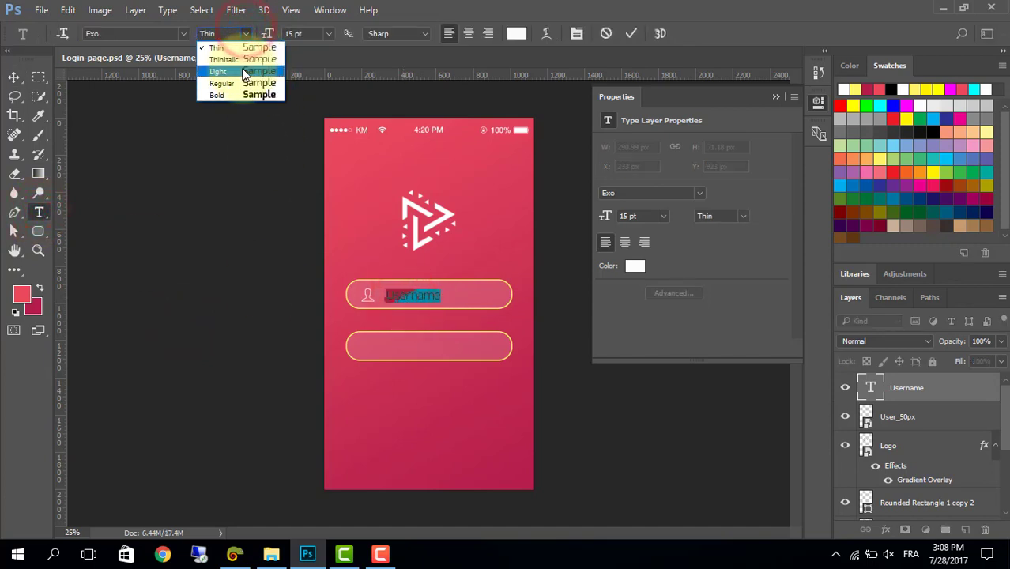
pyautogui.click(248, 83)
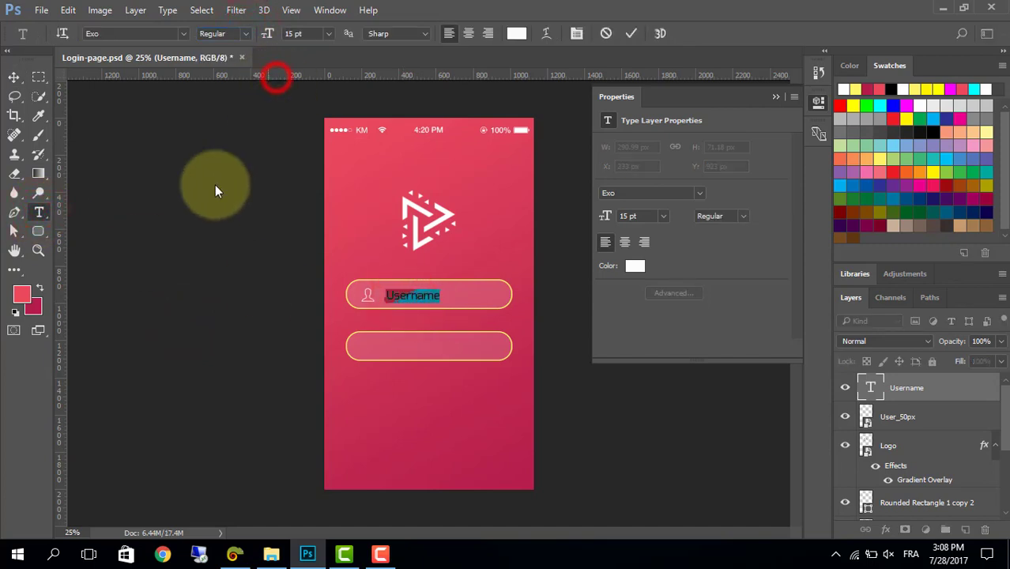
pyautogui.click(13, 76)
pyautogui.click(135, 266)
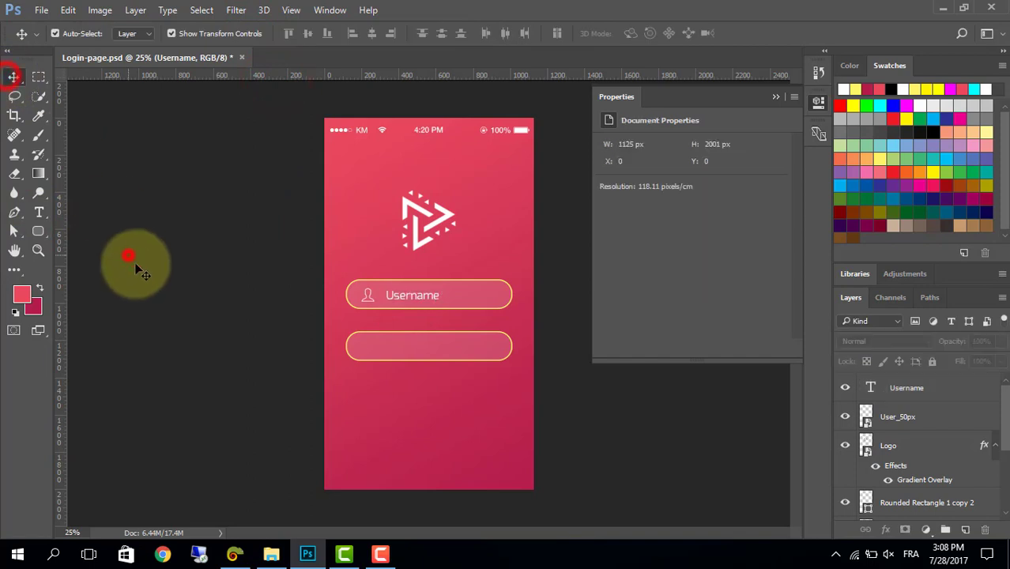
# Nudge the first field right to X 124, Y 875, then check the person icon layer.
pyautogui.click(375, 308)
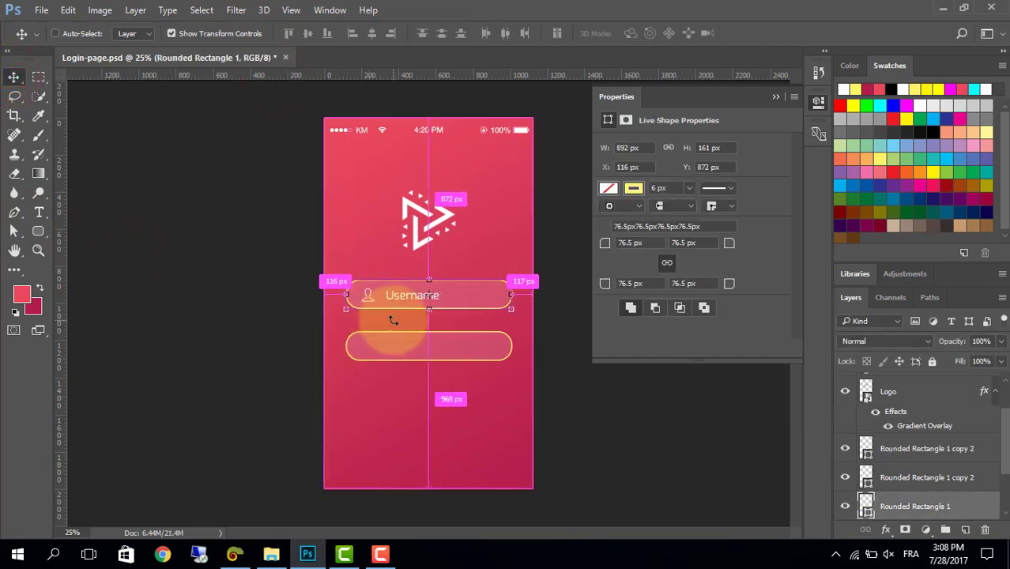
pyautogui.moveTo(393, 320); pyautogui.dragTo(394, 322)
pyautogui.hotkey('ctrl', 't')
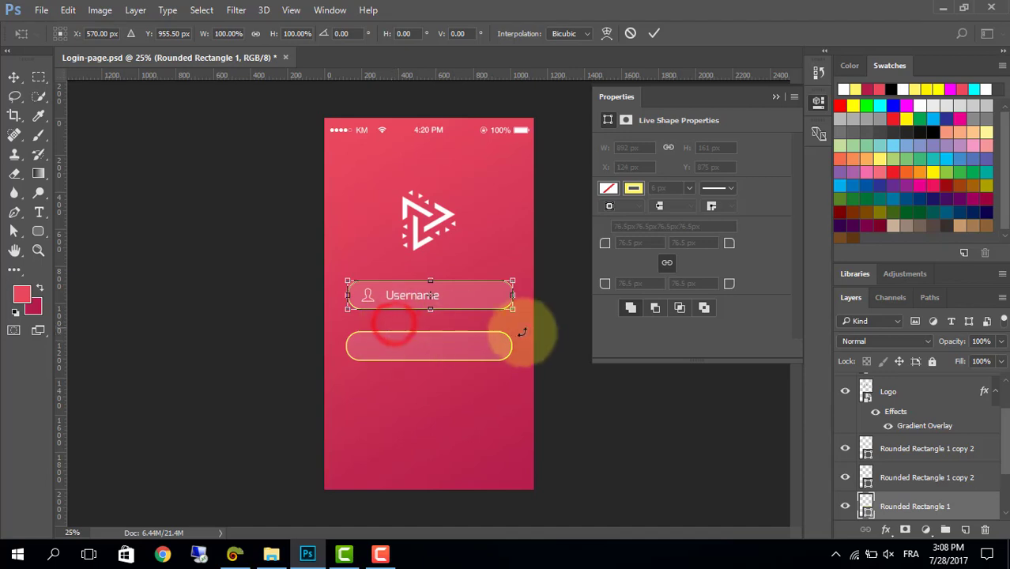
pyautogui.press('Return')
pyautogui.click(566, 497)
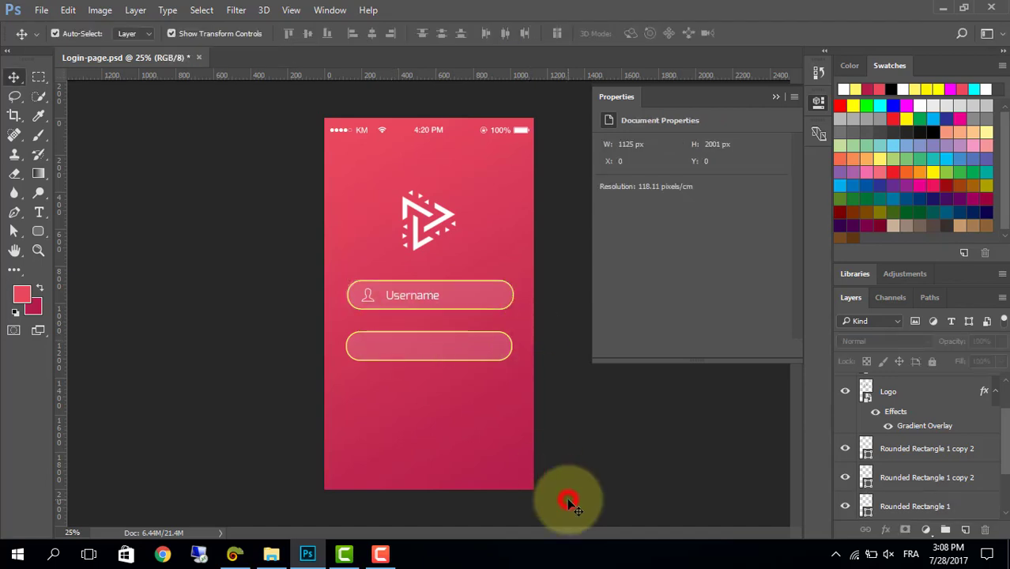
pyautogui.click(359, 297)
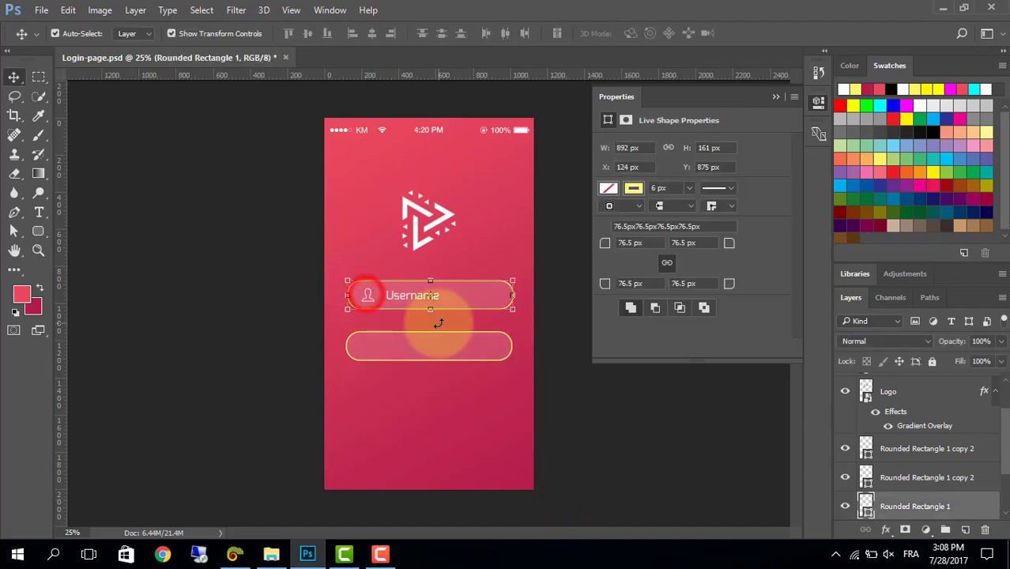
pyautogui.click(930, 417)
pyautogui.scroll(2, 932, 415)
pyautogui.click(934, 418)
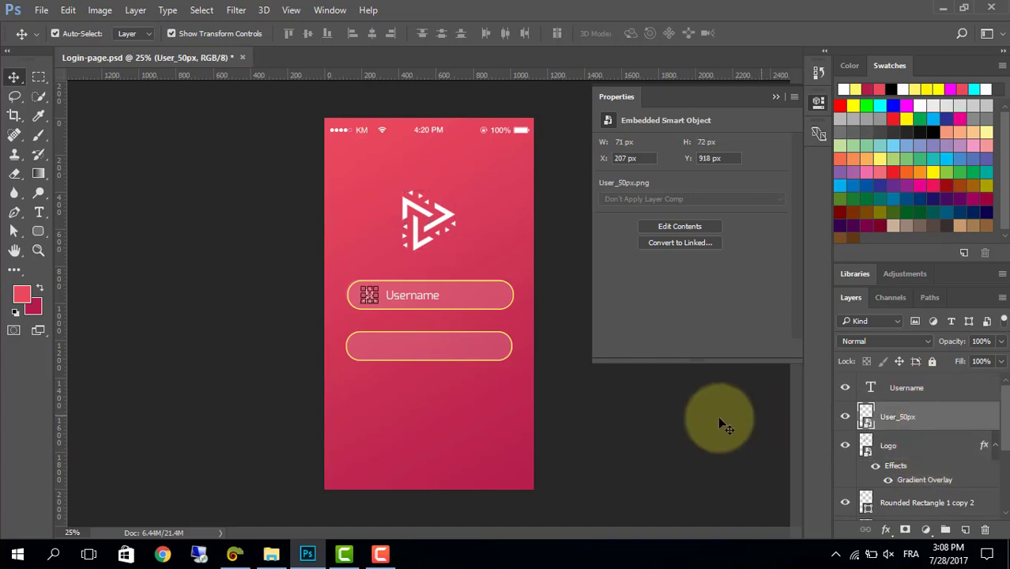
pyautogui.click(666, 432)
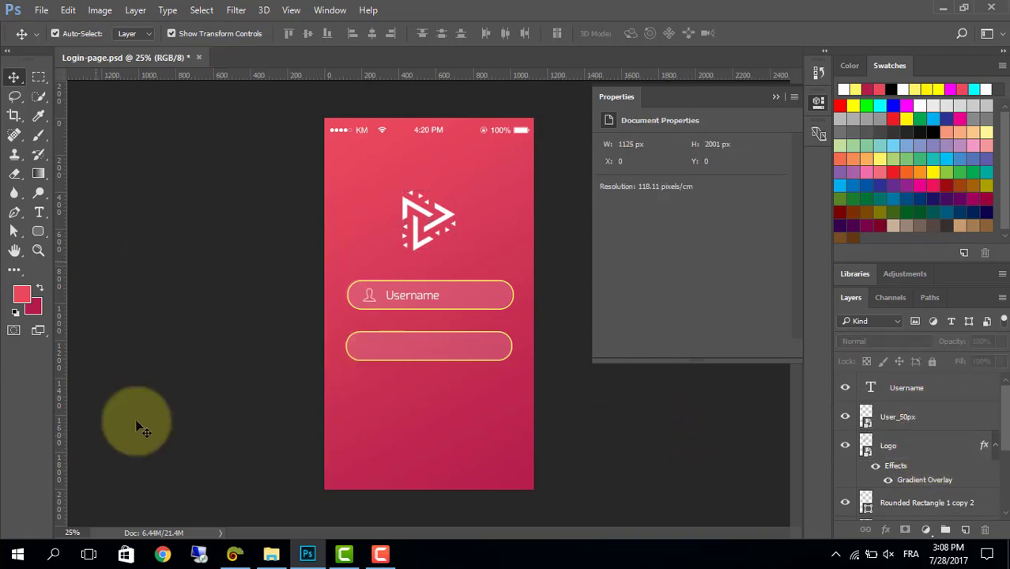
# Place the Lock_50px icon at 42% size at the second field's left end, aligned to a guide.
pyautogui.click(271, 554)
pyautogui.moveTo(167, 190); pyautogui.dragTo(387, 372)
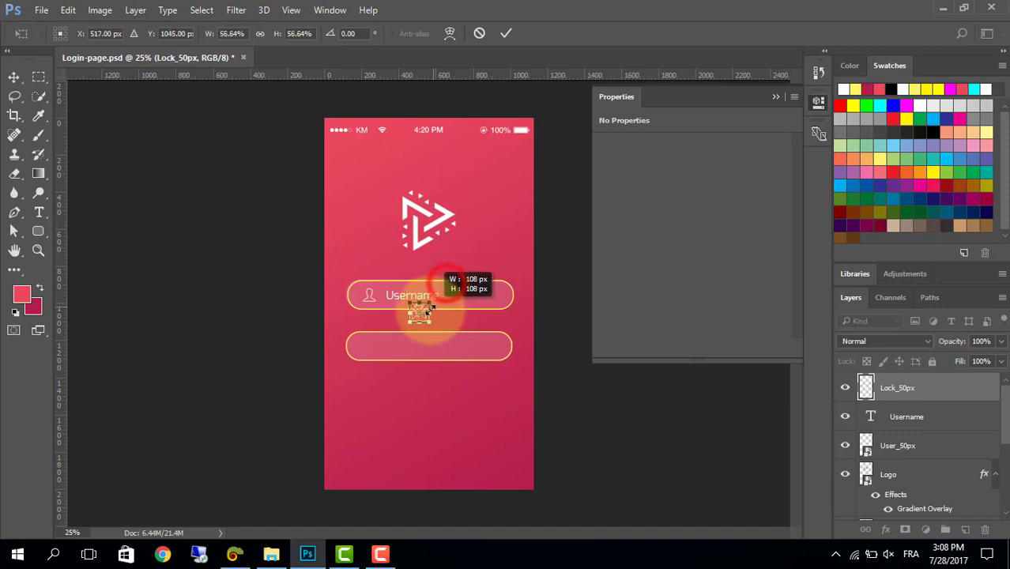
pyautogui.moveTo(447, 283); pyautogui.dragTo(412, 318)
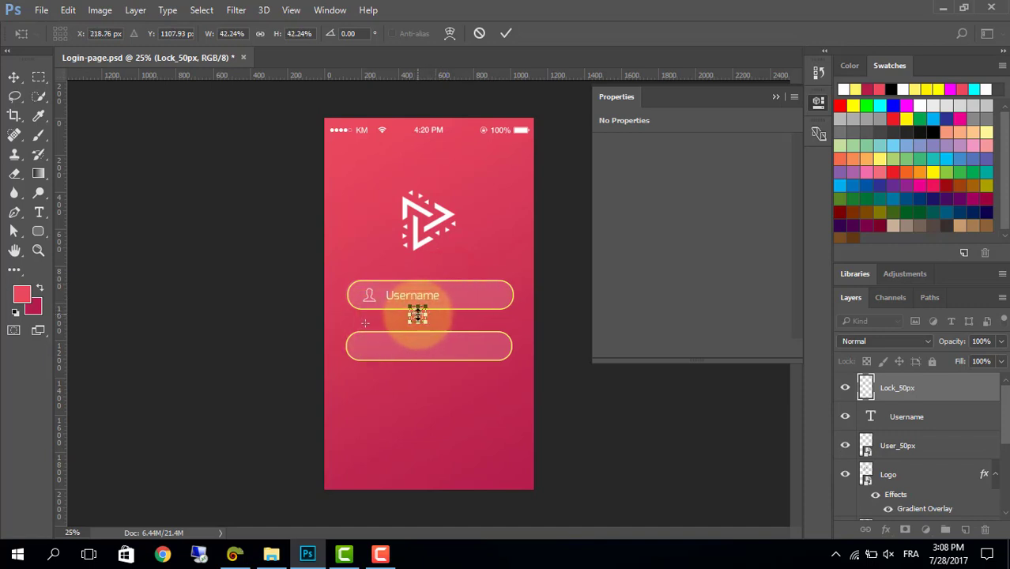
pyautogui.moveTo(423, 307); pyautogui.dragTo(368, 352)
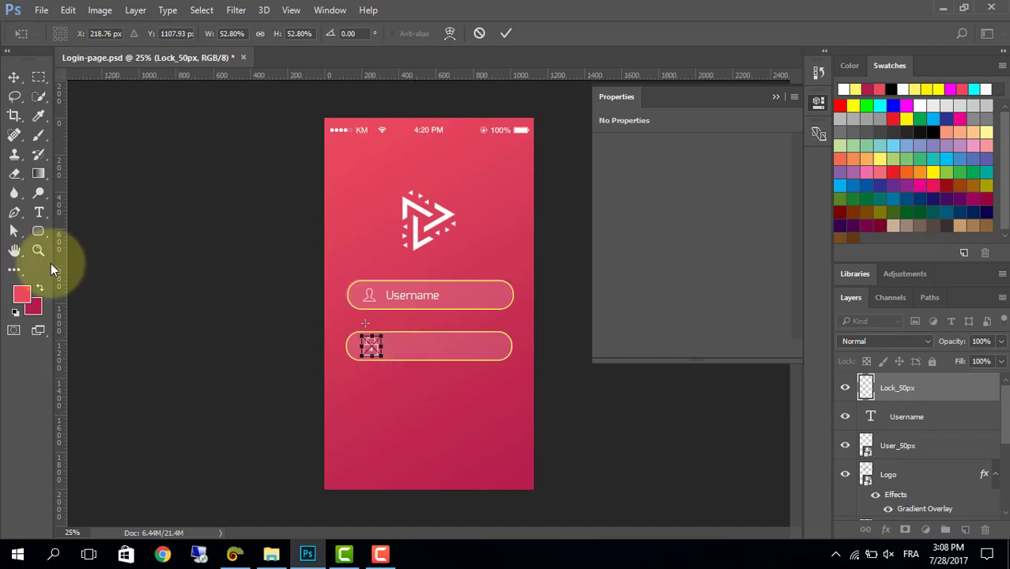
pyautogui.moveTo(64, 253); pyautogui.dragTo(361, 296)
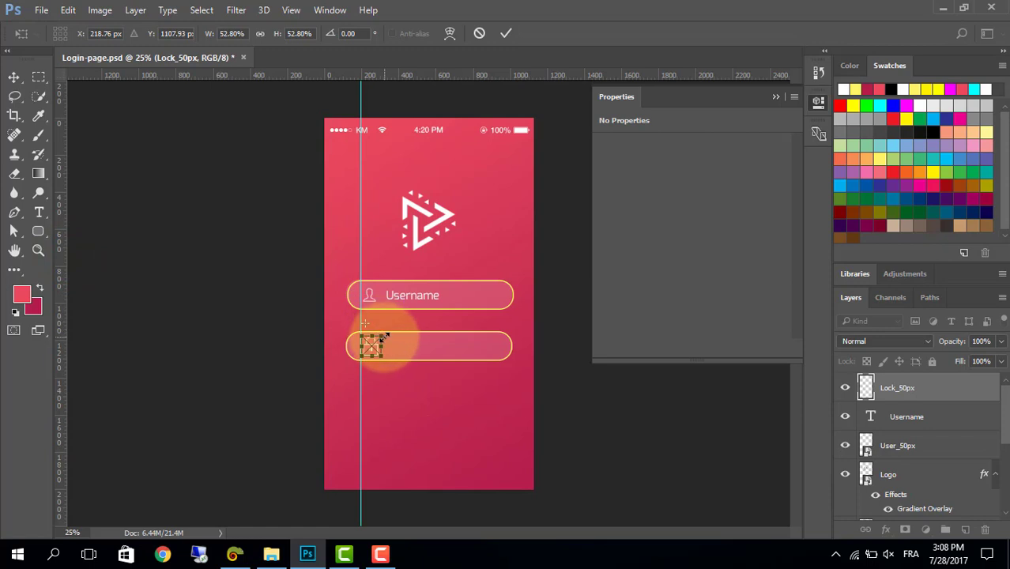
pyautogui.moveTo(384, 332); pyautogui.dragTo(379, 338)
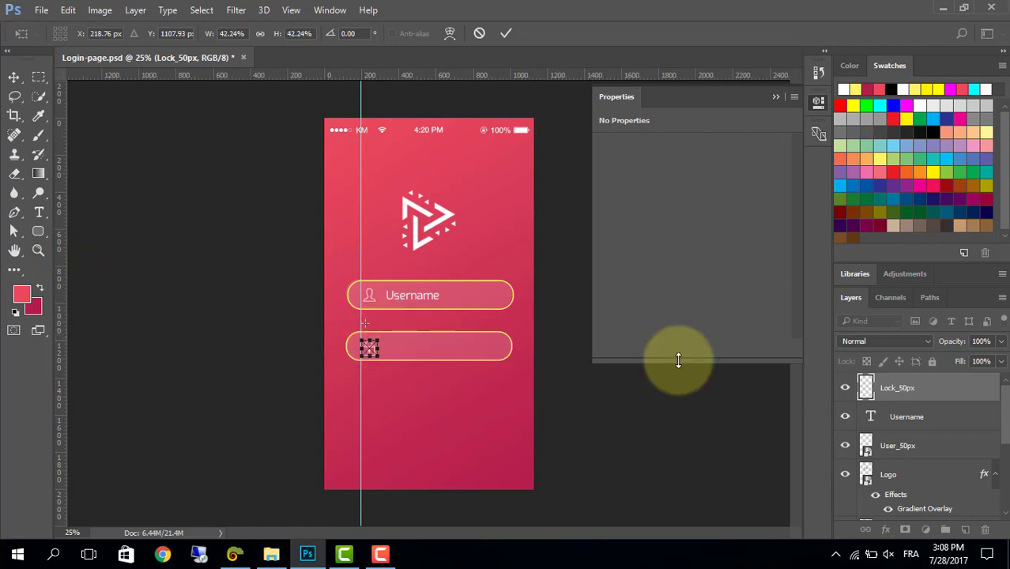
pyautogui.press('Return')
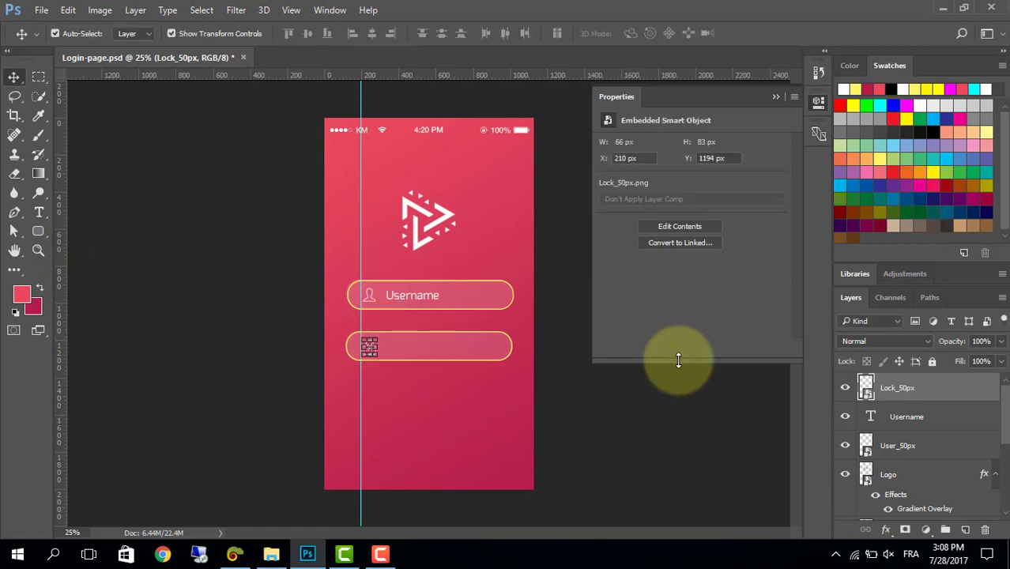
pyautogui.click(648, 435)
# Lock the password field shape layer and select the lock icon layer.
pyautogui.click(375, 357)
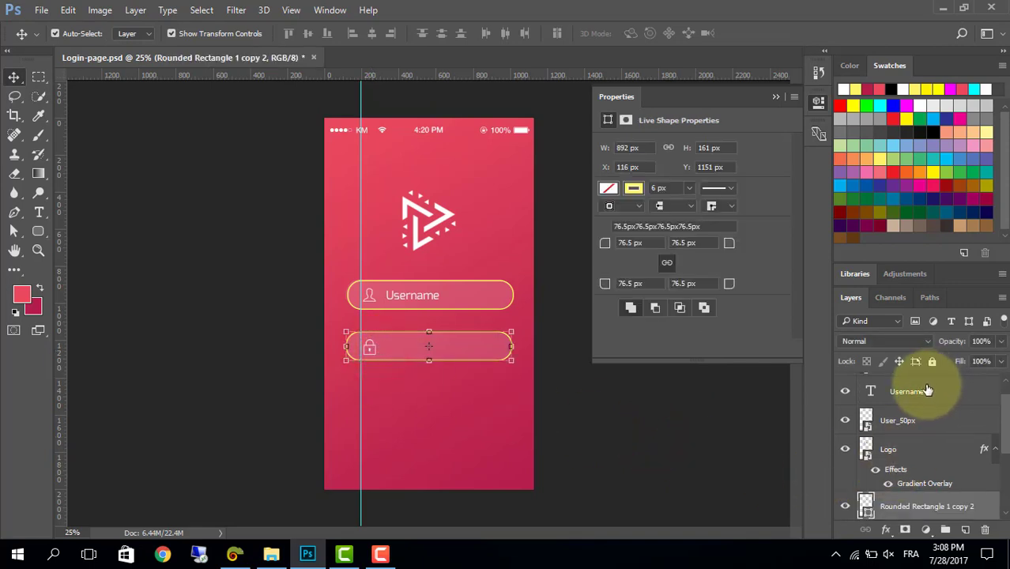
pyautogui.click(931, 361)
pyautogui.scroll(1, 928, 459)
pyautogui.click(927, 457)
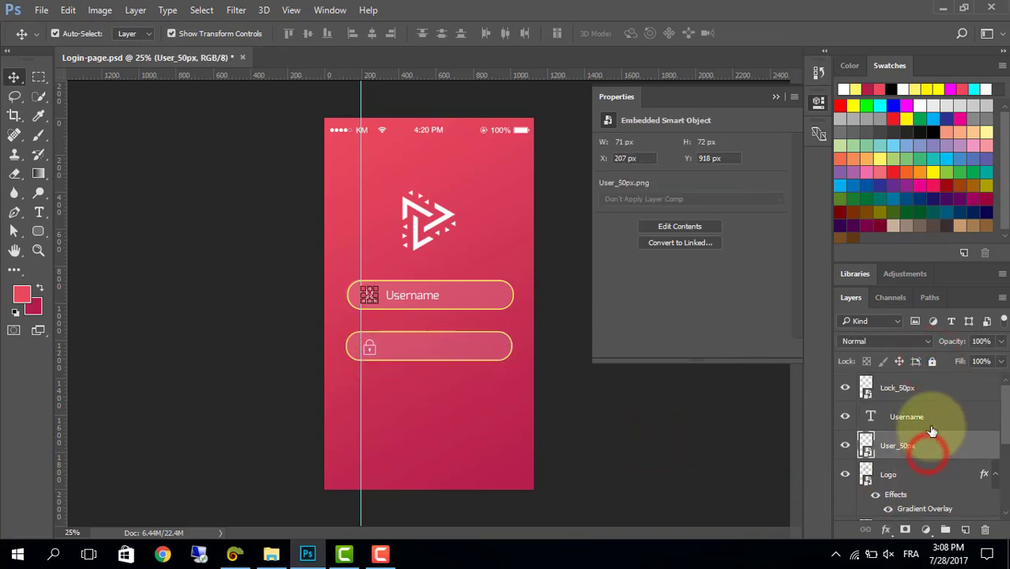
pyautogui.click(938, 380)
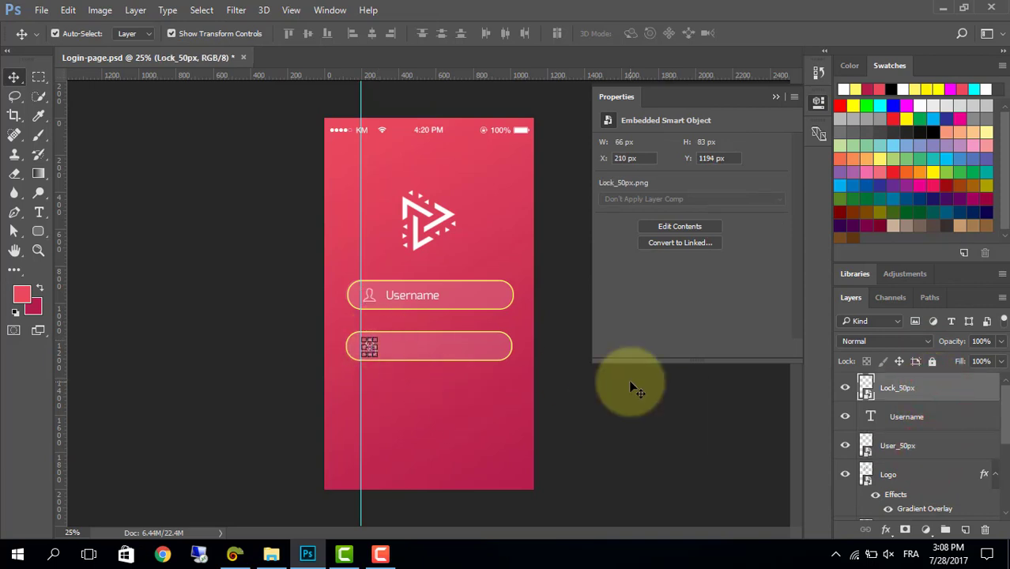
# Add 'Password' text and move it into the second field beside the lock icon.
pyautogui.click(39, 211)
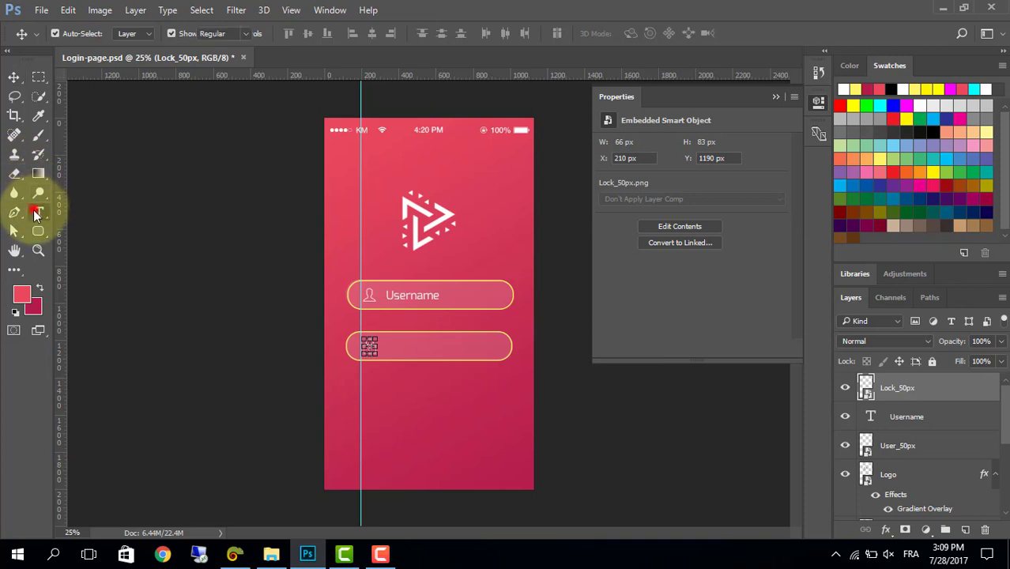
pyautogui.click(443, 399)
pyautogui.write('Pa')
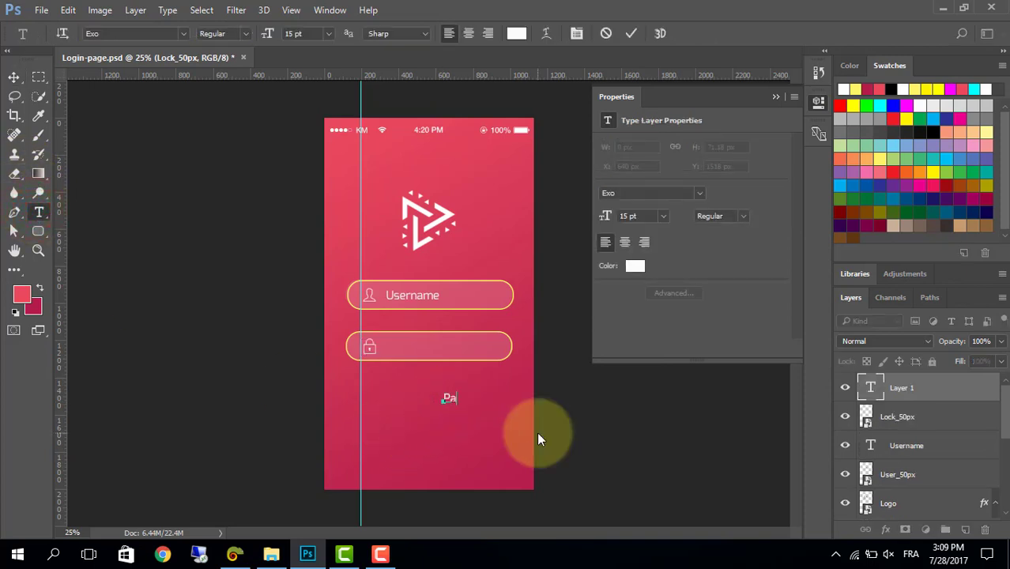
pyautogui.write('ssword')
pyautogui.click(14, 76)
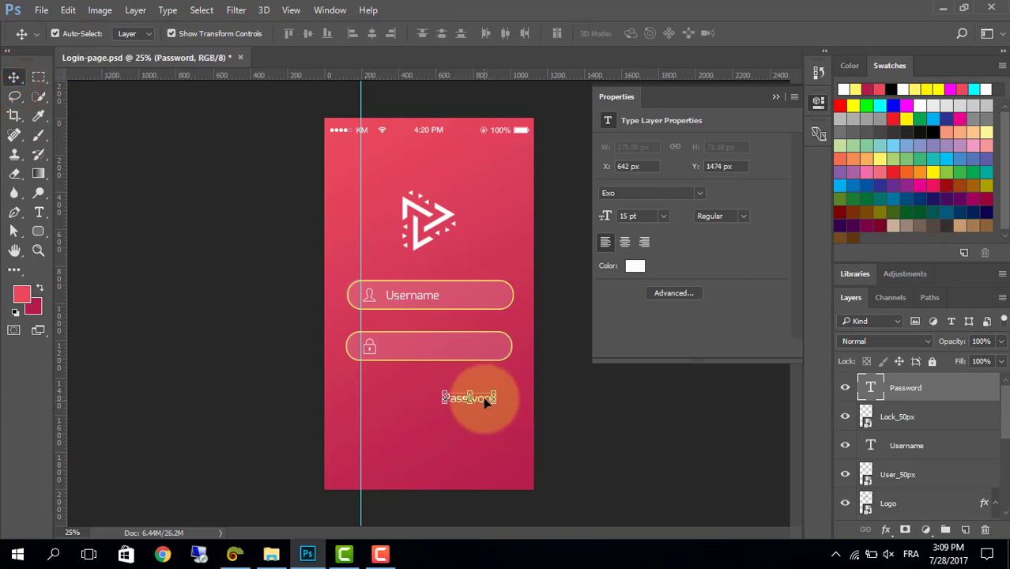
pyautogui.moveTo(483, 399); pyautogui.dragTo(427, 348)
pyautogui.click(456, 430)
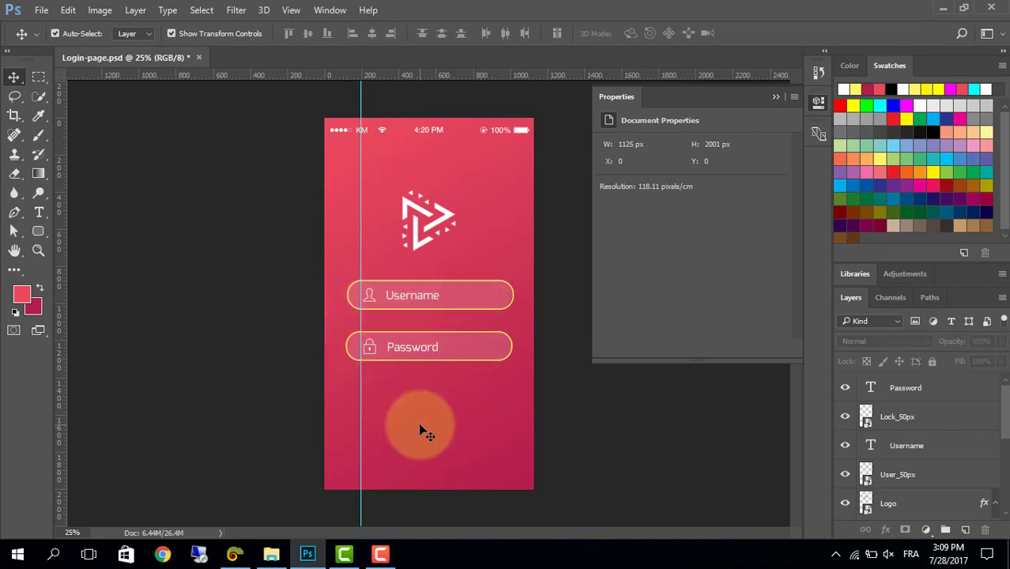
# Draw a rounded rectangle bar below the Password field.
pyautogui.click(38, 230)
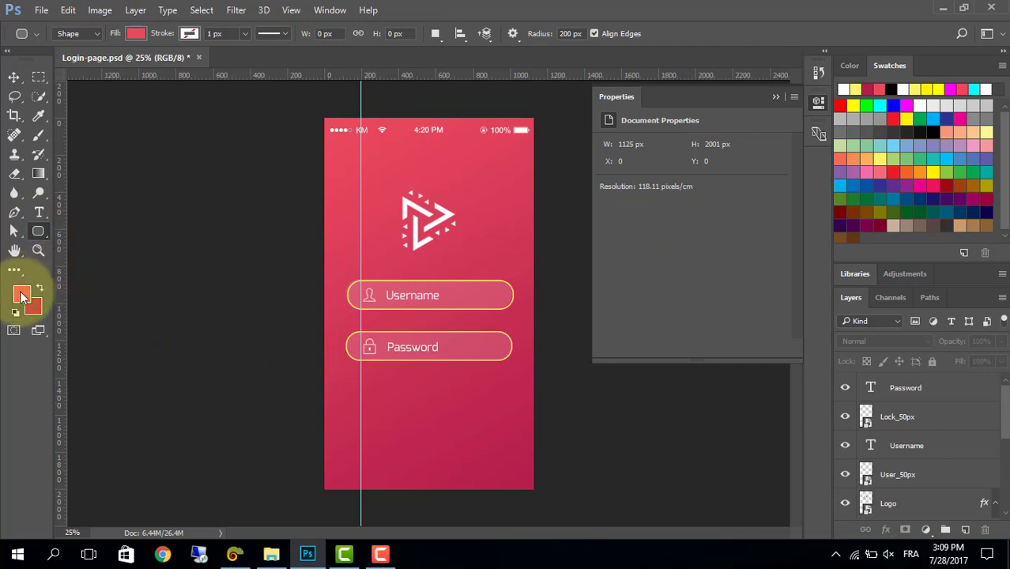
pyautogui.moveTo(355, 387); pyautogui.dragTo(504, 407)
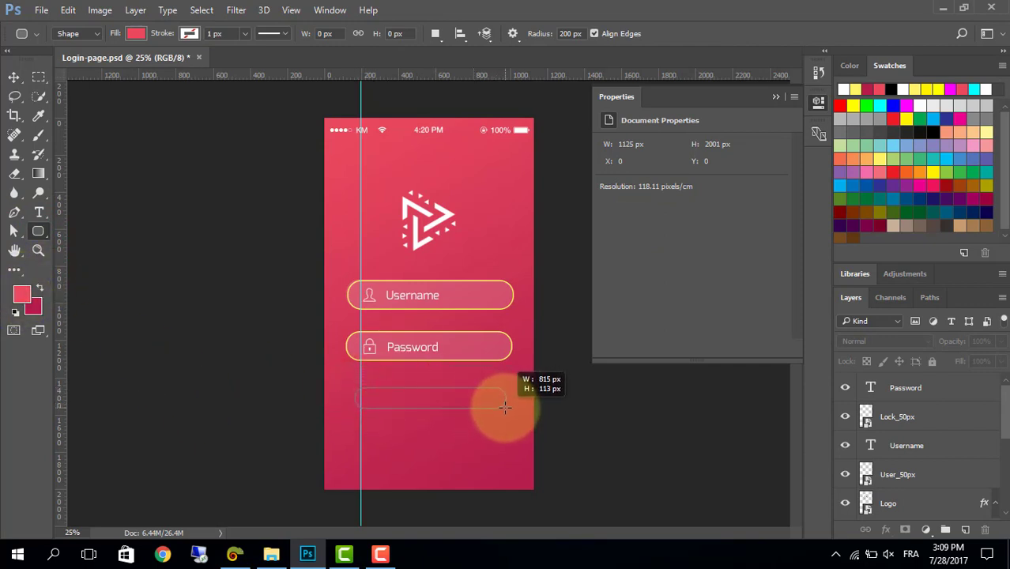
pyautogui.moveTo(506, 408); pyautogui.dragTo(506, 409)
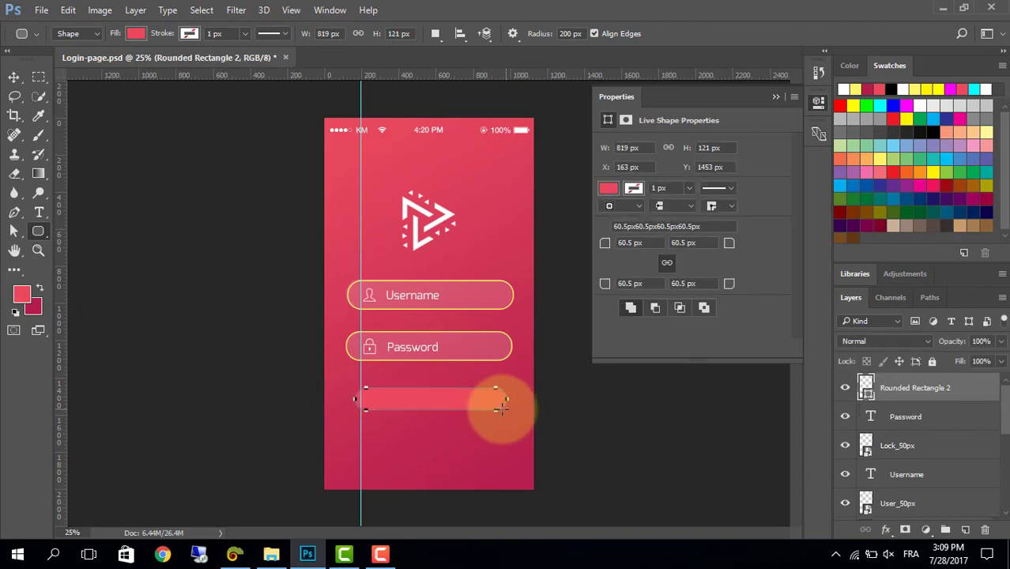
# Add vertical guides at the fields' edges and stretch the bar to 901 px between them.
pyautogui.click(14, 77)
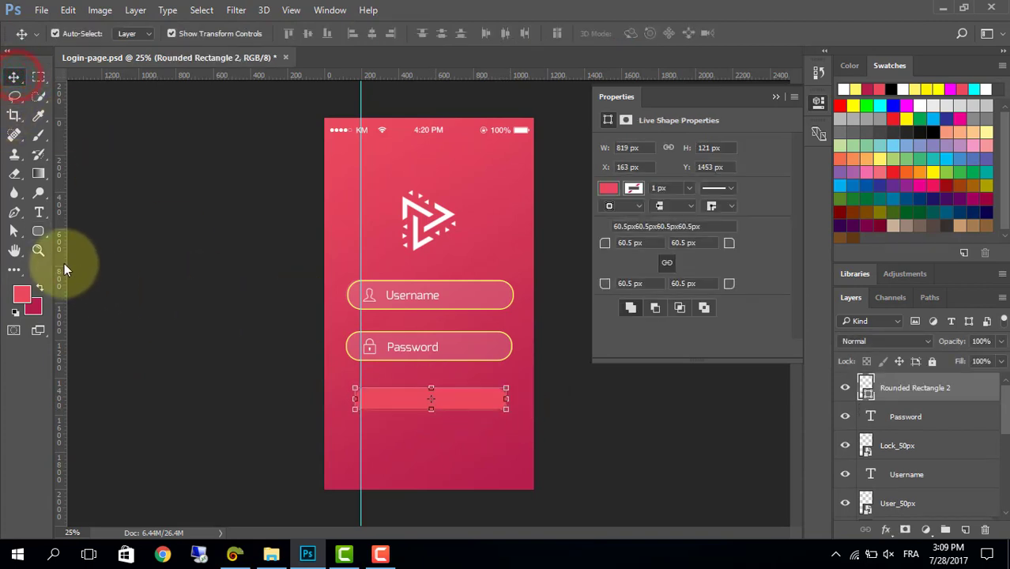
pyautogui.moveTo(60, 261); pyautogui.dragTo(345, 282)
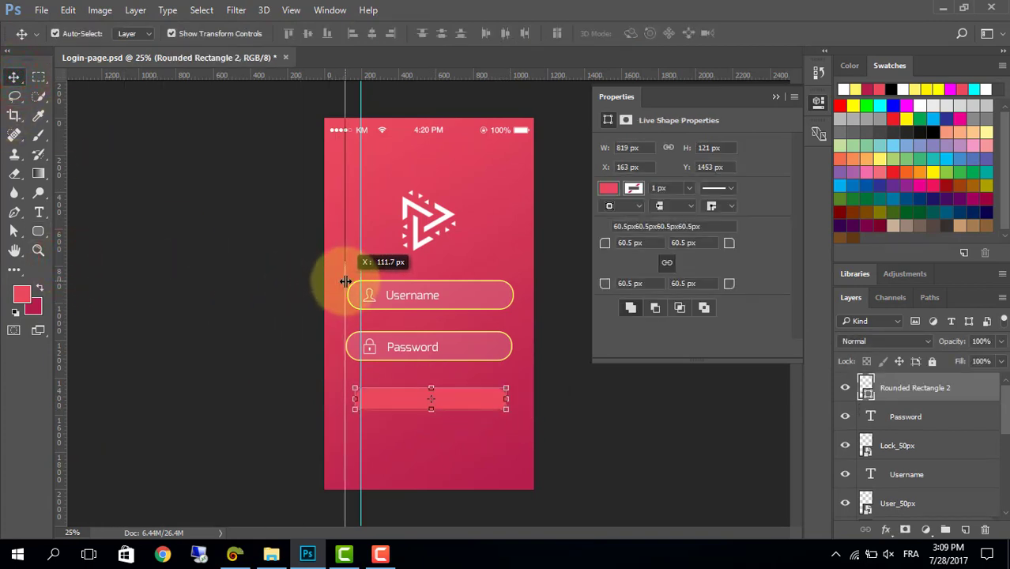
pyautogui.moveTo(60, 292); pyautogui.dragTo(515, 318)
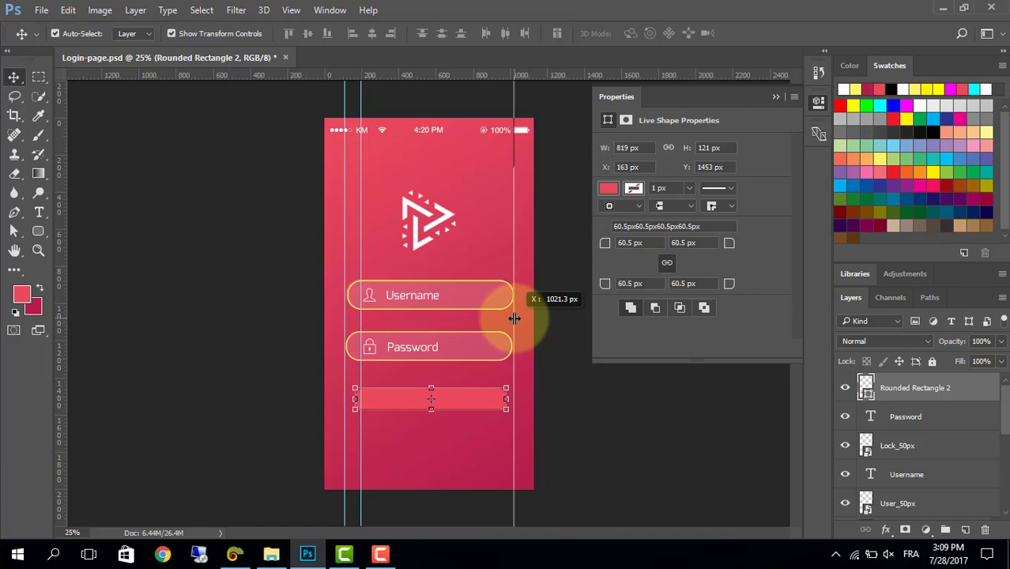
pyautogui.moveTo(515, 318); pyautogui.dragTo(513, 316)
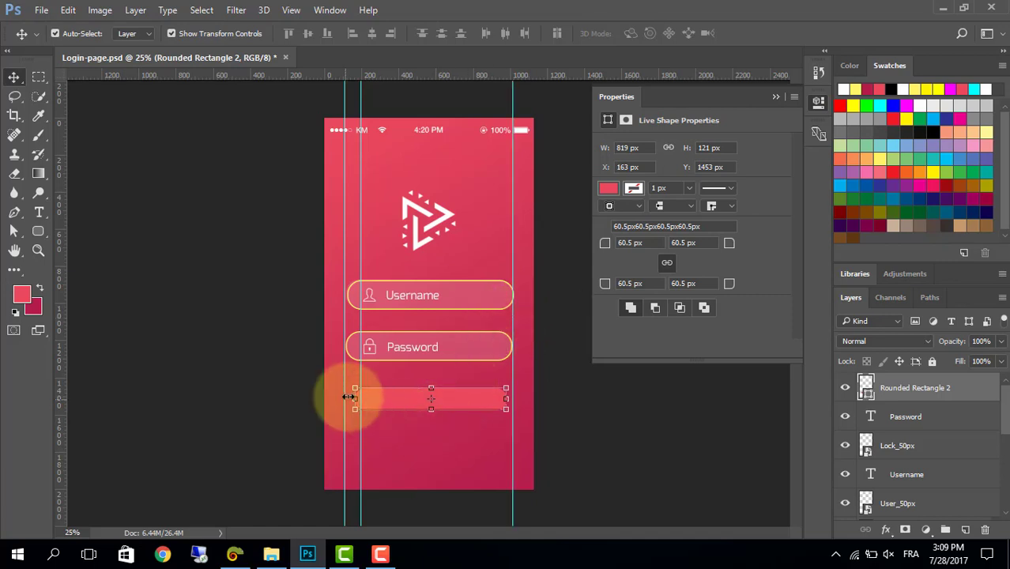
pyautogui.moveTo(349, 398); pyautogui.dragTo(344, 390)
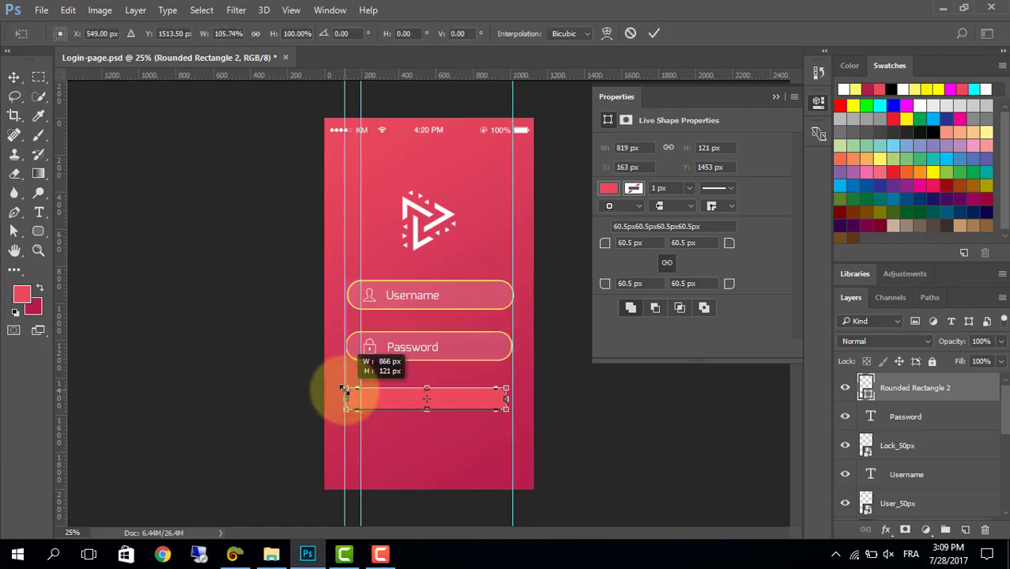
pyautogui.moveTo(505, 389); pyautogui.dragTo(512, 389)
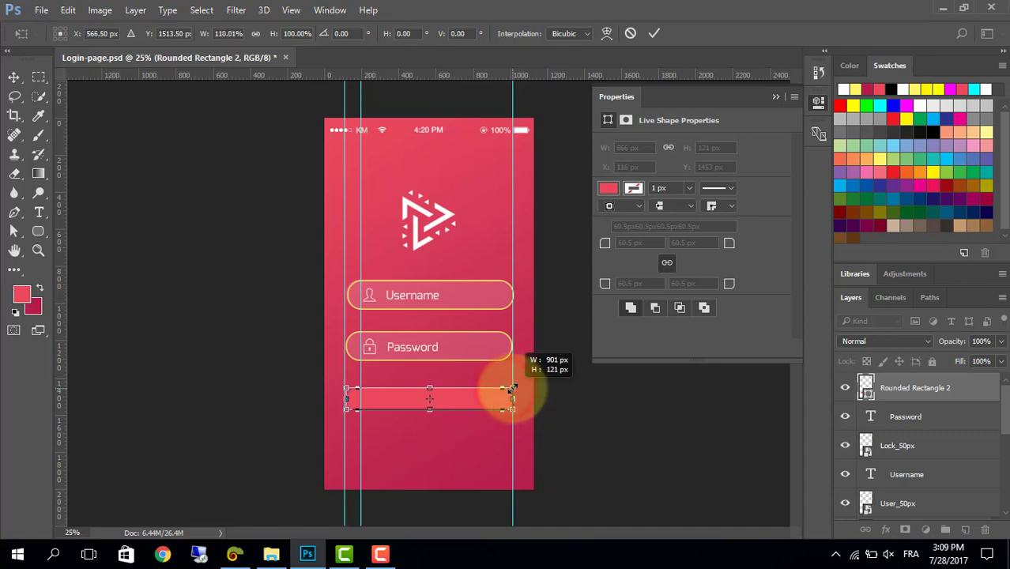
pyautogui.press('Return')
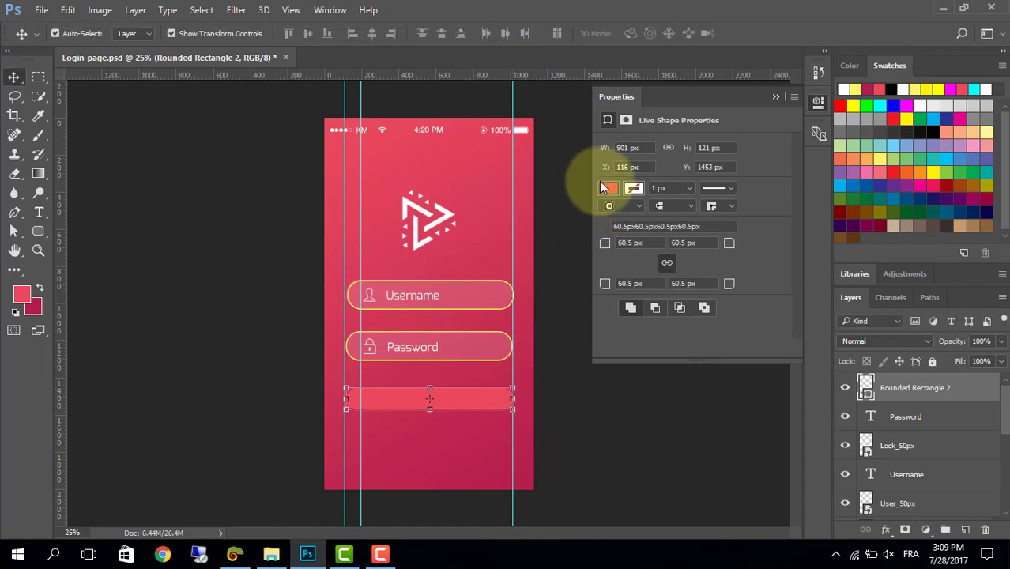
# Fill Rounded Rectangle 2 with the yellow sampled from the field outline.
pyautogui.click(607, 187)
pyautogui.click(746, 215)
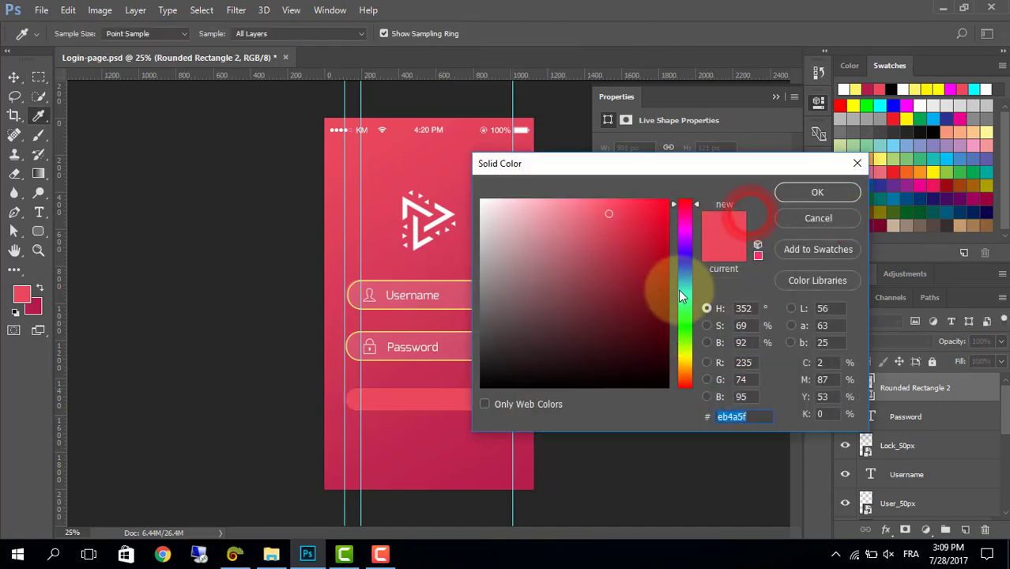
pyautogui.click(417, 357)
pyautogui.click(791, 191)
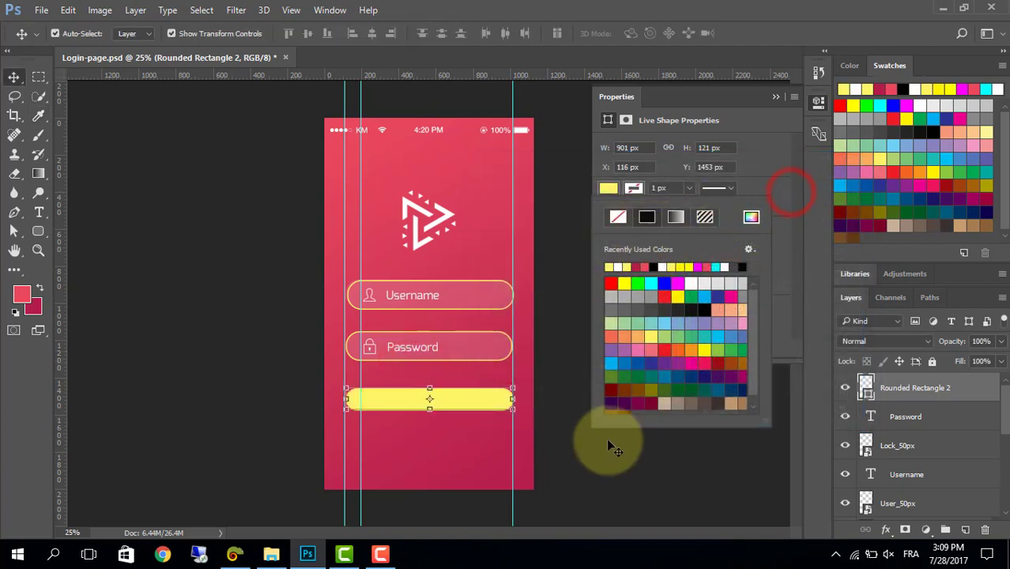
pyautogui.click(582, 478)
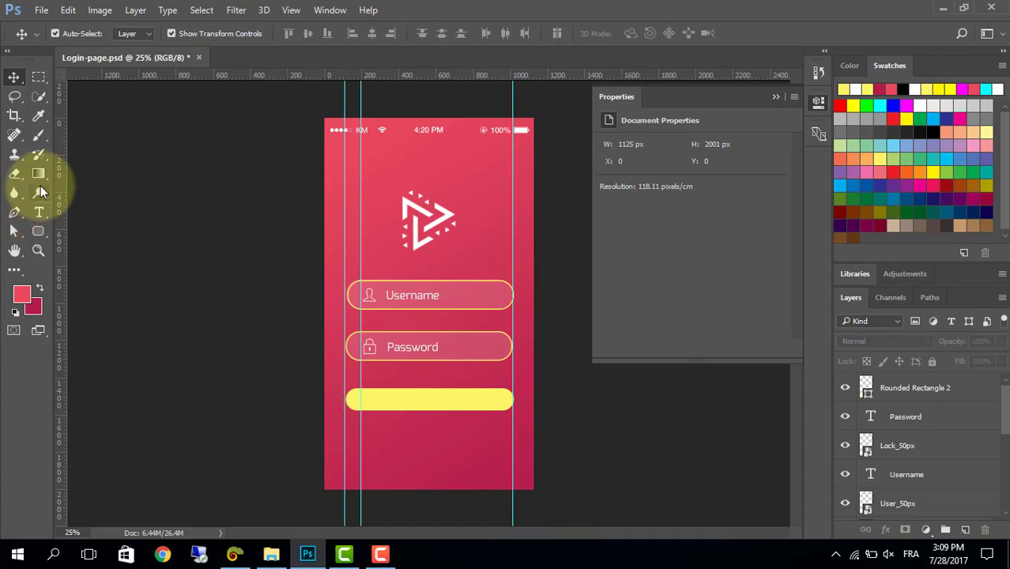
# Start a text line on the yellow button with a magenta text colour.
pyautogui.click(38, 212)
pyautogui.click(407, 404)
pyautogui.write('LOGIN')
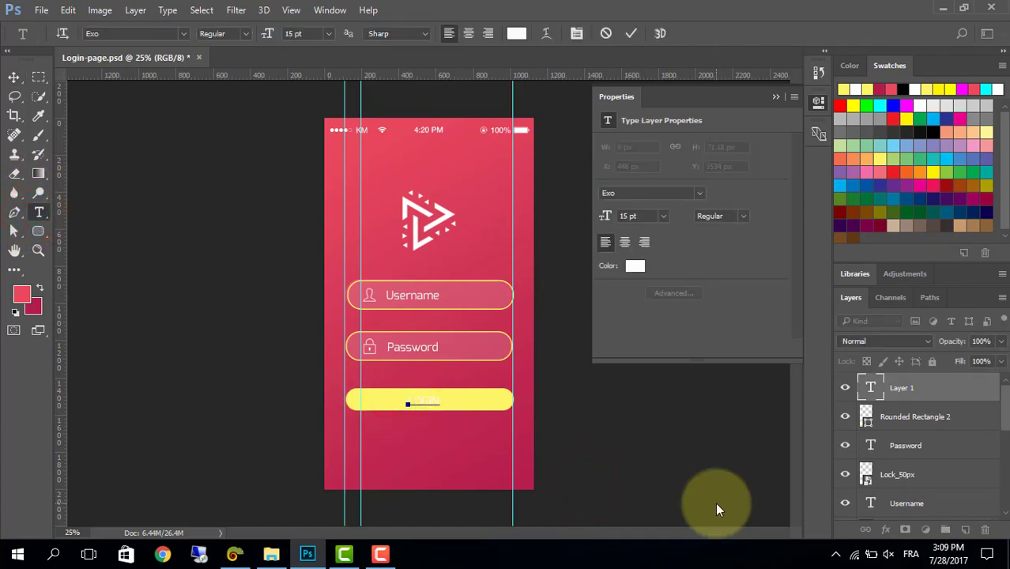
pyautogui.click(631, 266)
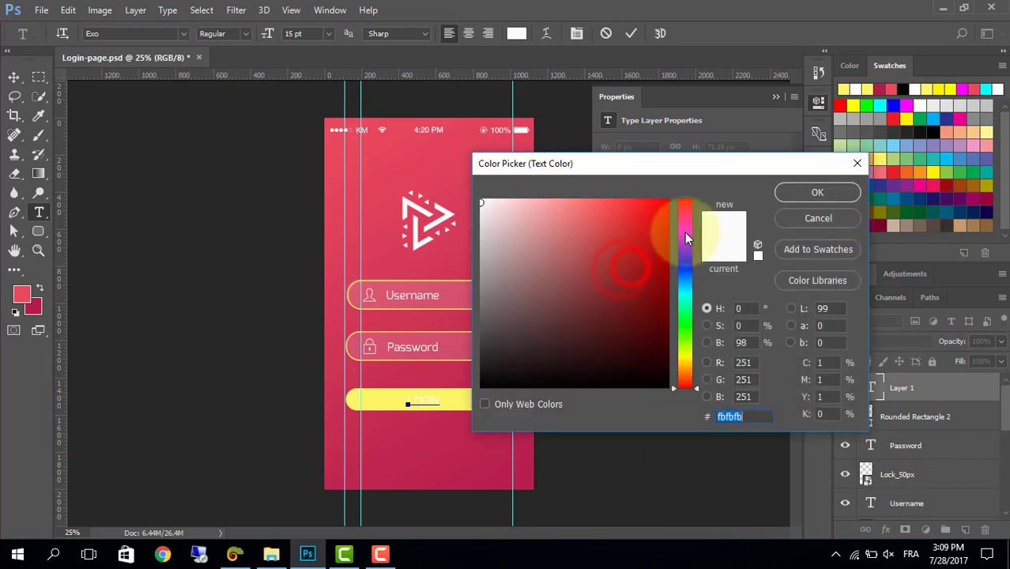
pyautogui.moveTo(686, 238); pyautogui.dragTo(685, 227)
pyautogui.click(665, 202)
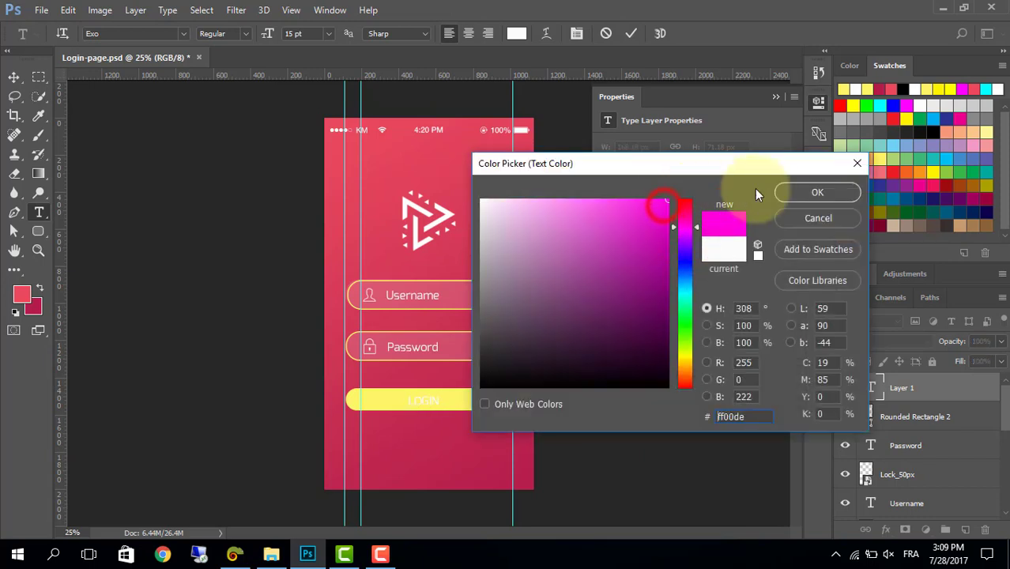
pyautogui.click(839, 192)
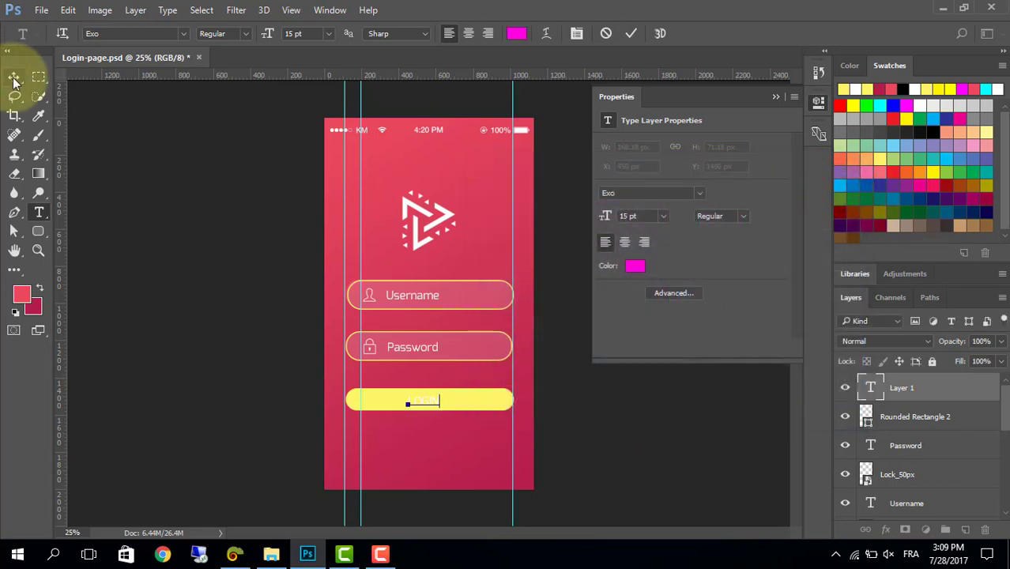
# Recolour the LOGIN text magenta (ff00de) and commit it.
pyautogui.moveTo(439, 401); pyautogui.dragTo(406, 402)
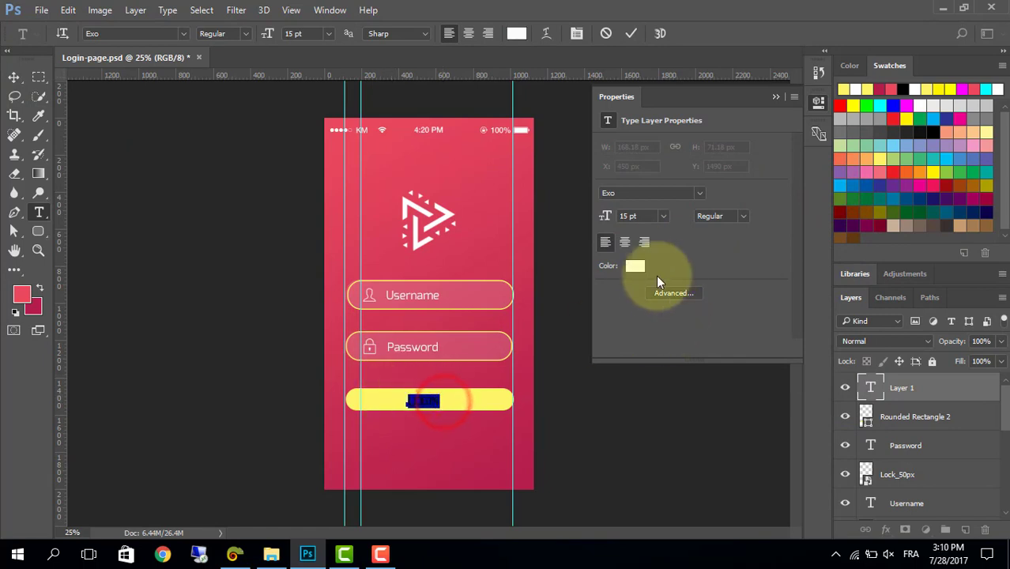
pyautogui.click(636, 268)
pyautogui.click(685, 228)
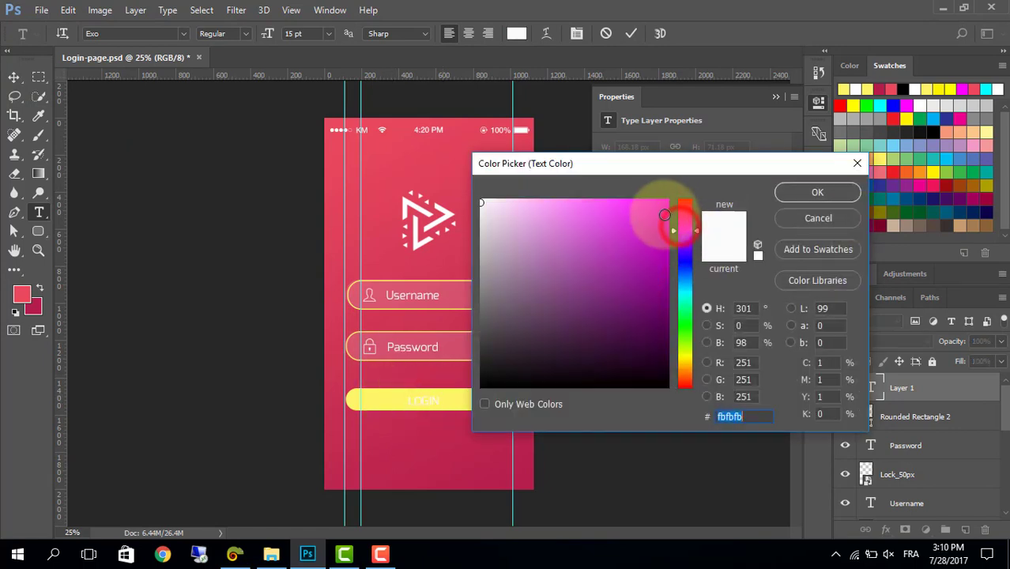
pyautogui.click(668, 200)
pyautogui.click(806, 192)
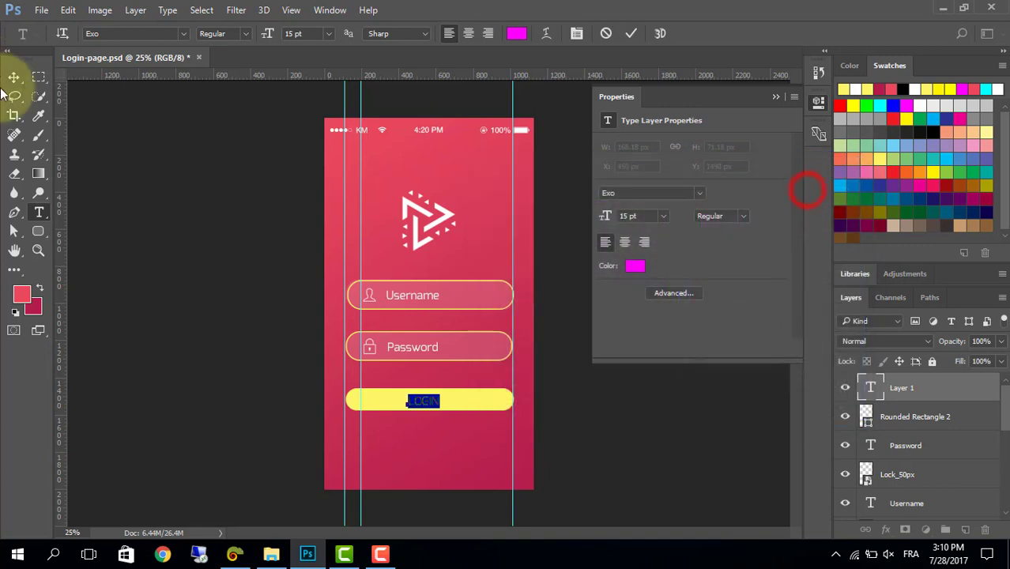
pyautogui.click(14, 77)
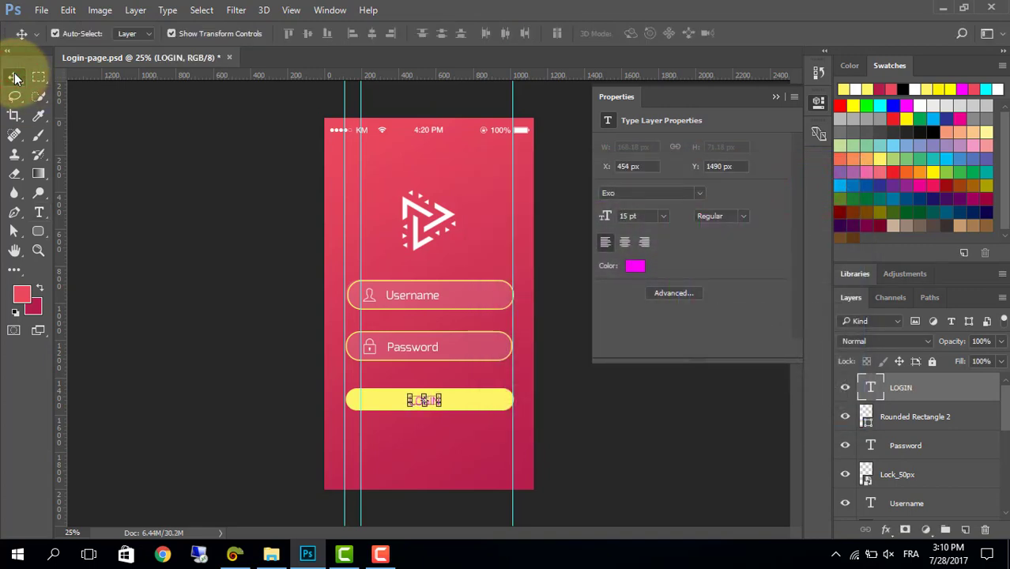
pyautogui.click(210, 349)
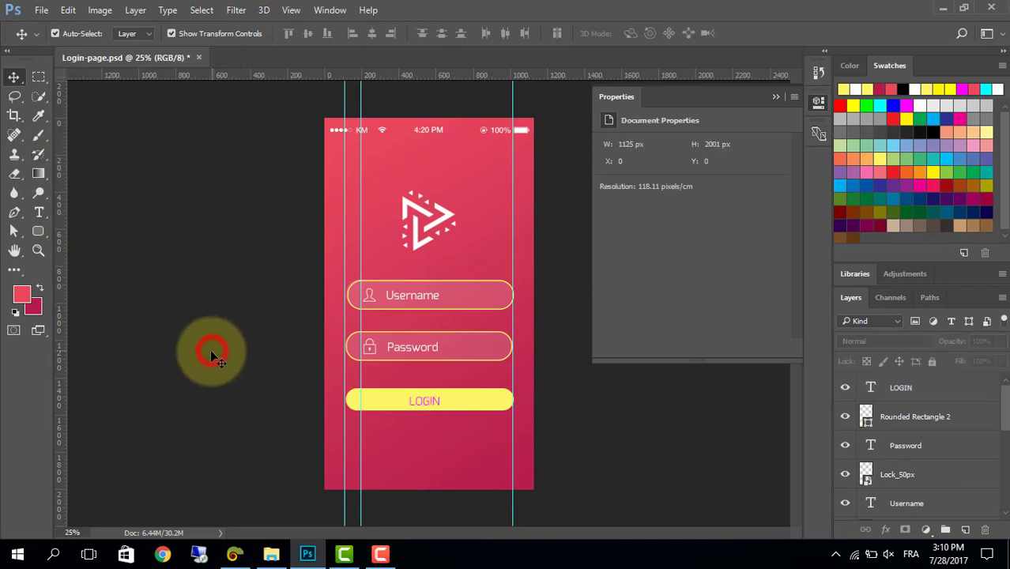
pyautogui.click(414, 402)
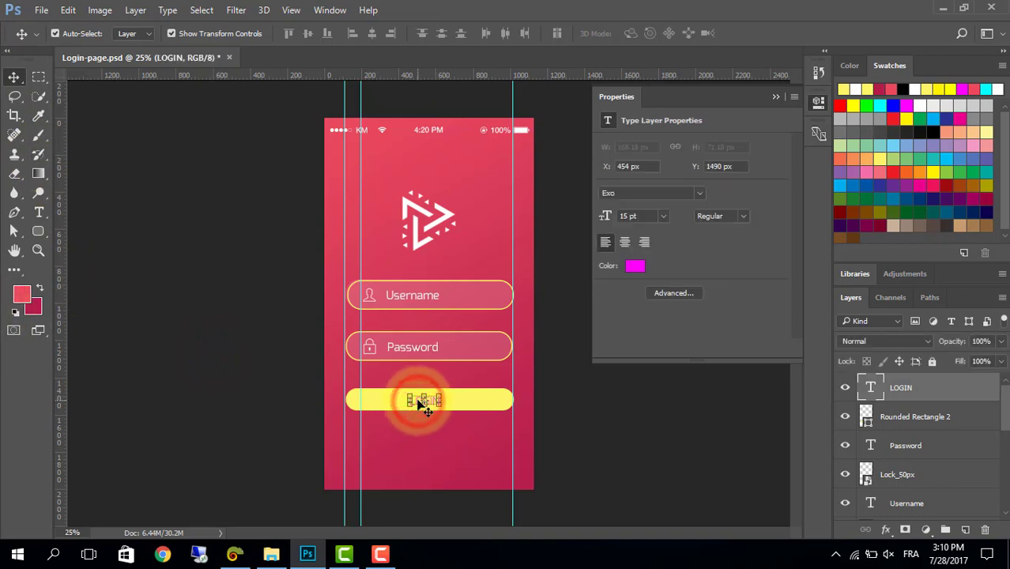
pyautogui.click(444, 471)
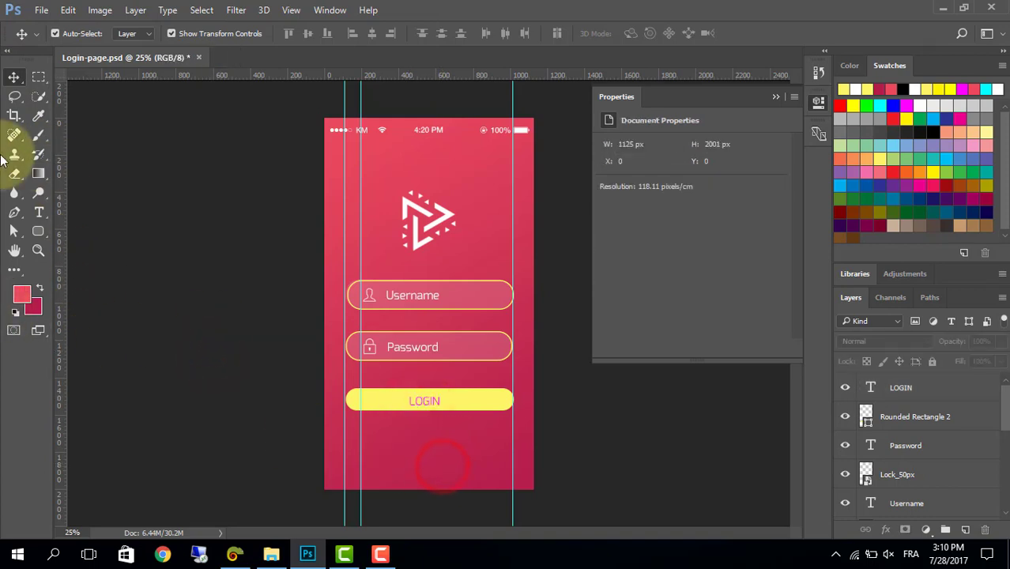
# Type the forgot-password line below the Password field.
pyautogui.click(37, 217)
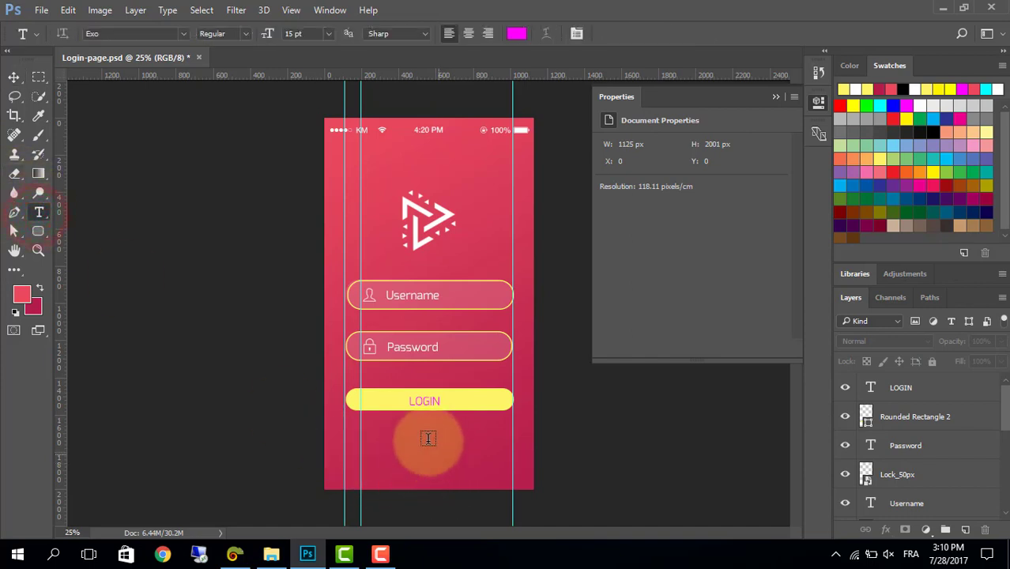
pyautogui.click(393, 369)
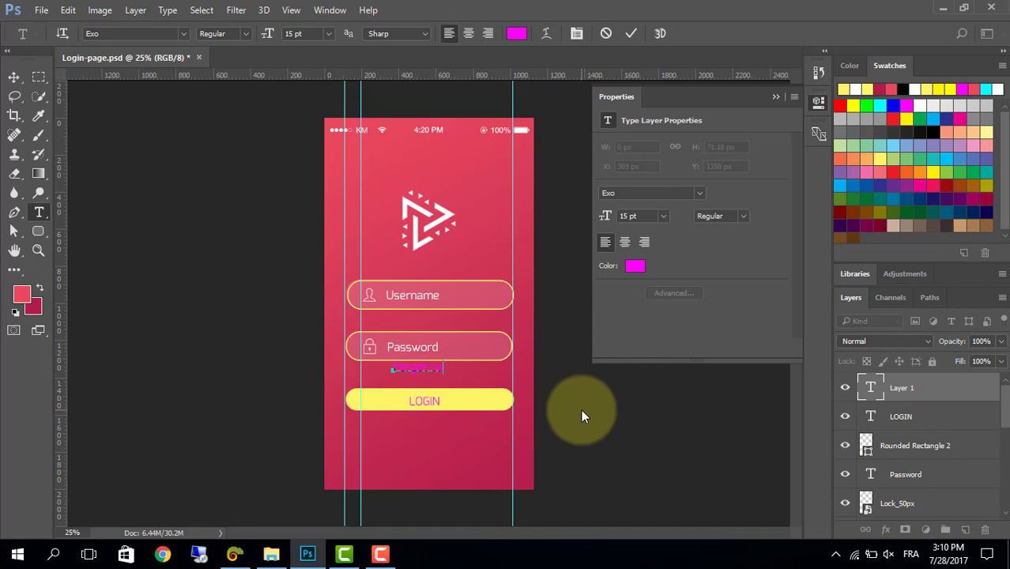
pyautogui.write('asswo')
pyautogui.write('rd?')
pyautogui.press('BackSpace')
pyautogui.write('?')
# Make the forgot-password line white, 9 pt, and move it under the field's right end.
pyautogui.click(490, 359)
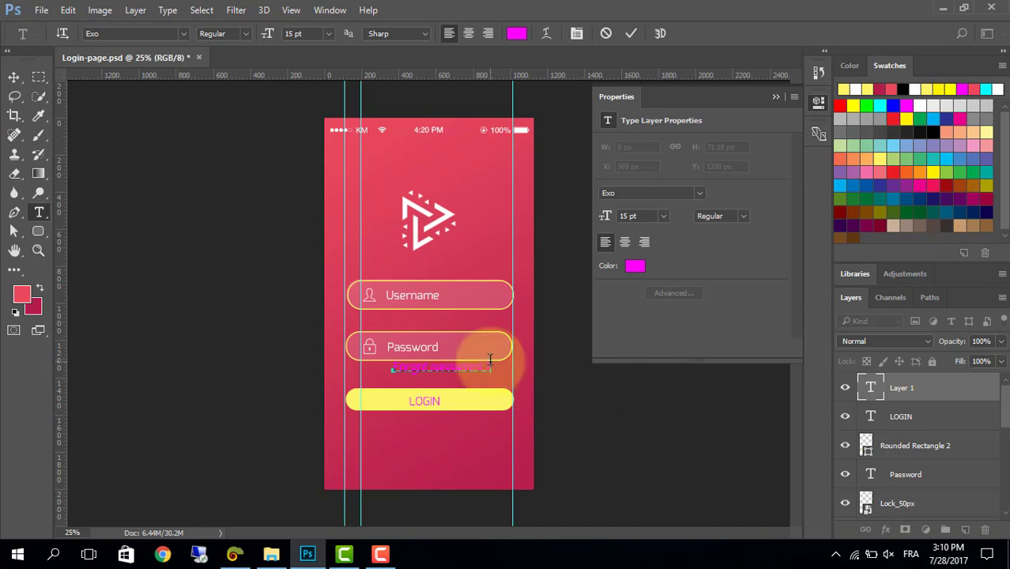
pyautogui.click(634, 265)
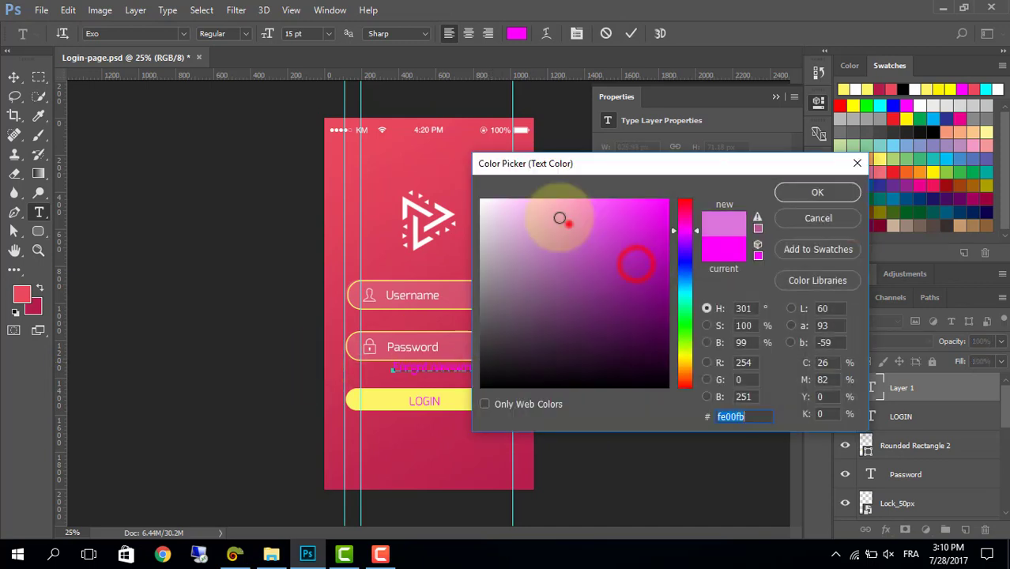
pyautogui.moveTo(569, 224); pyautogui.dragTo(480, 200)
pyautogui.click(814, 189)
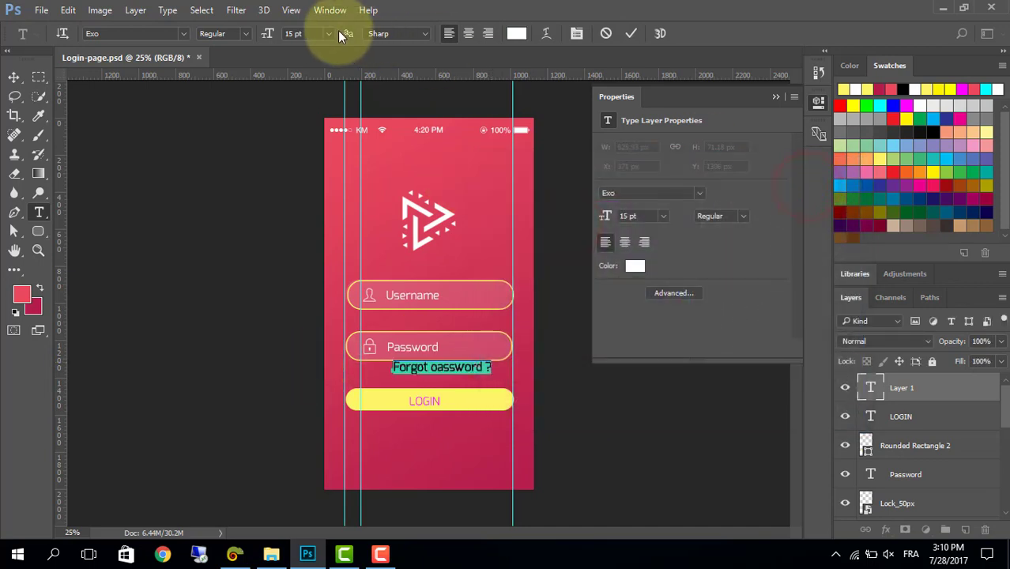
pyautogui.moveTo(270, 34); pyautogui.dragTo(263, 38)
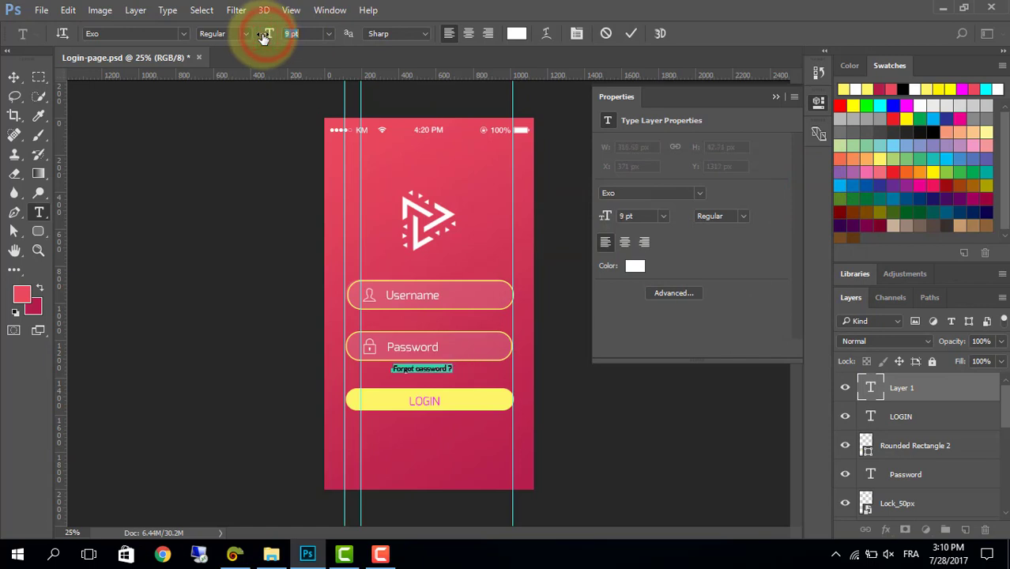
pyautogui.click(14, 77)
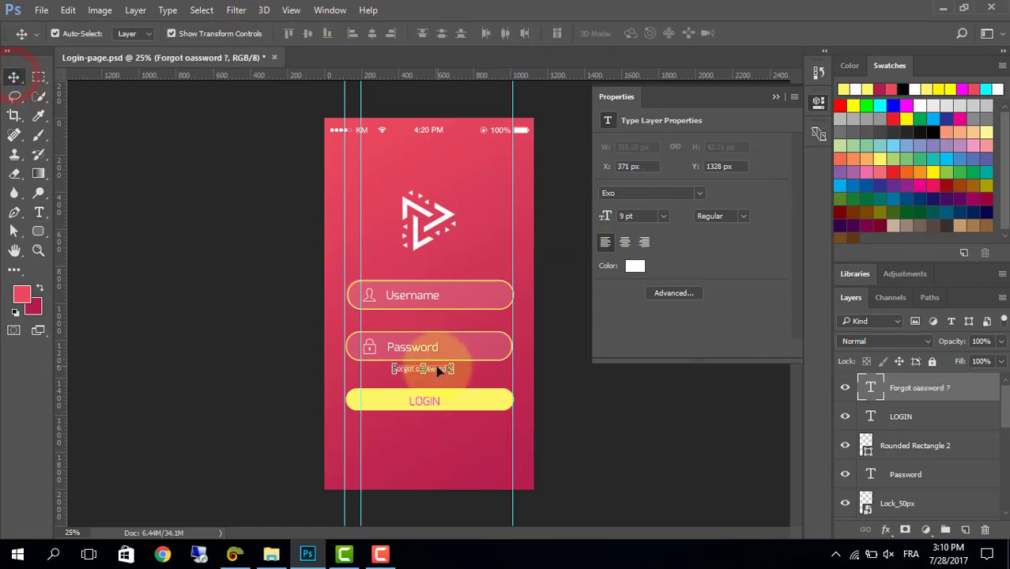
pyautogui.moveTo(435, 368); pyautogui.dragTo(485, 369)
pyautogui.click(462, 458)
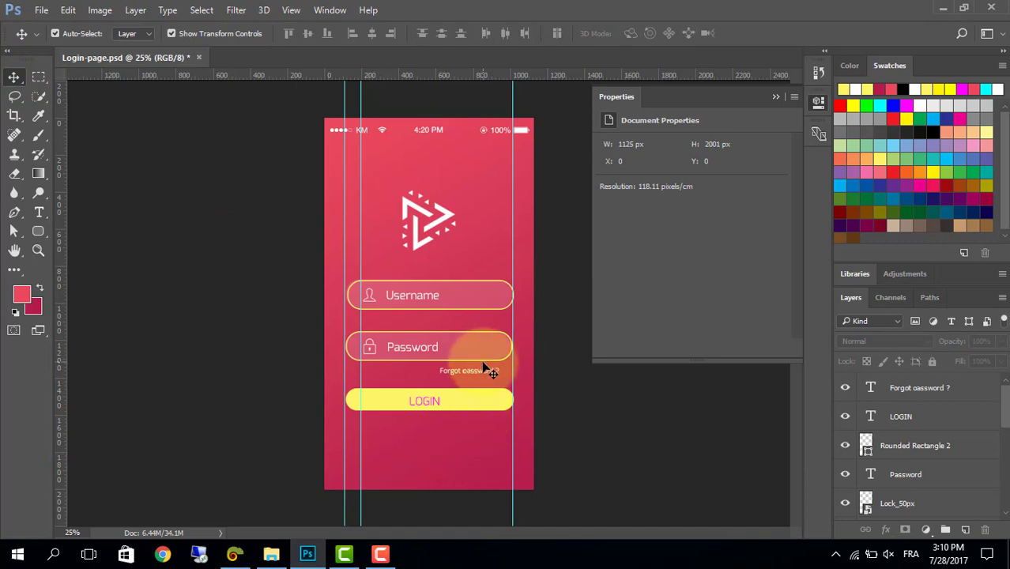
# Add white 10 pt 'Or sign in' text just beneath the LOGIN button.
pyautogui.click(39, 212)
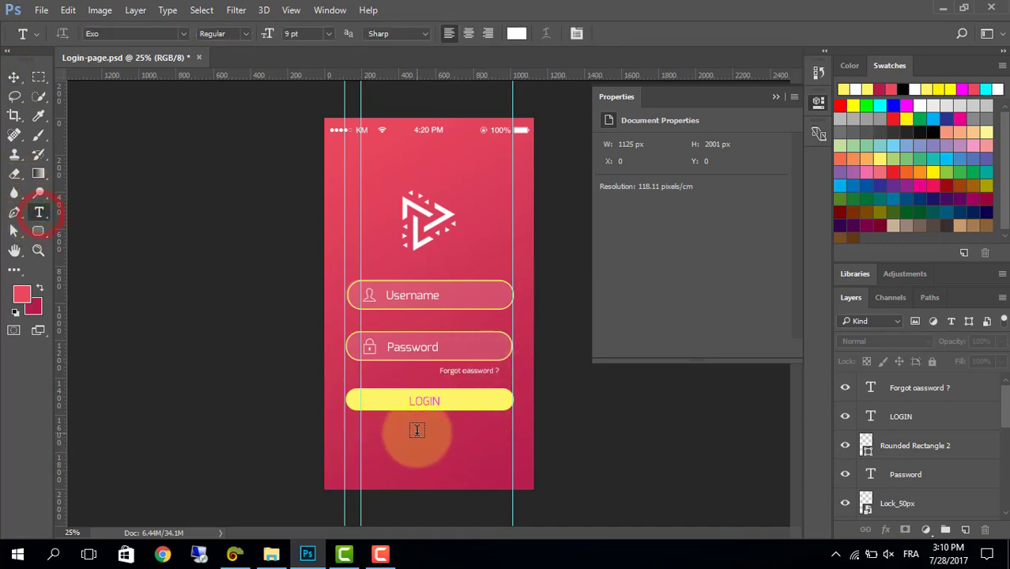
pyautogui.click(416, 433)
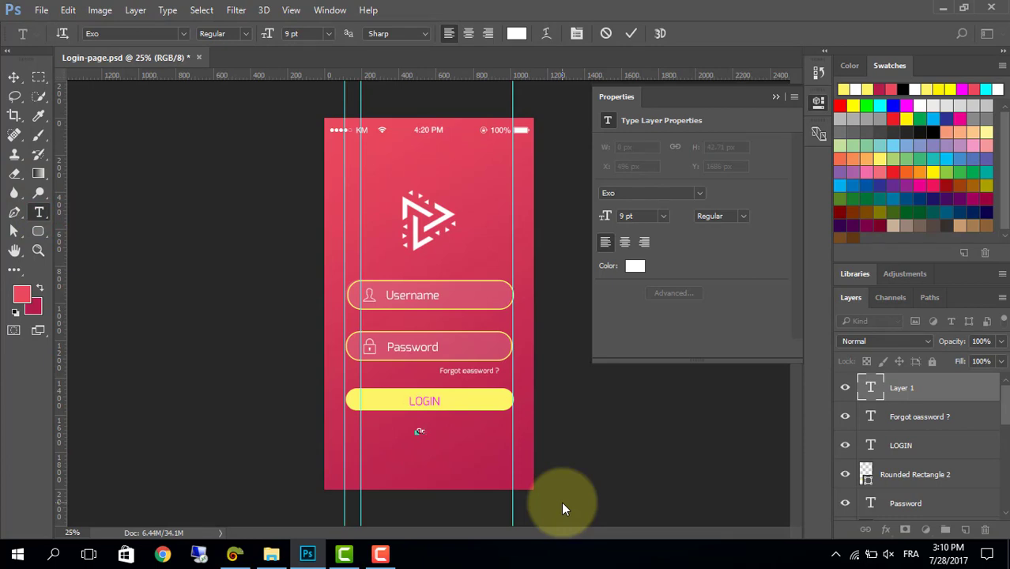
pyautogui.write('O')
pyautogui.write('r')
pyautogui.write('s')
pyautogui.write('ign in')
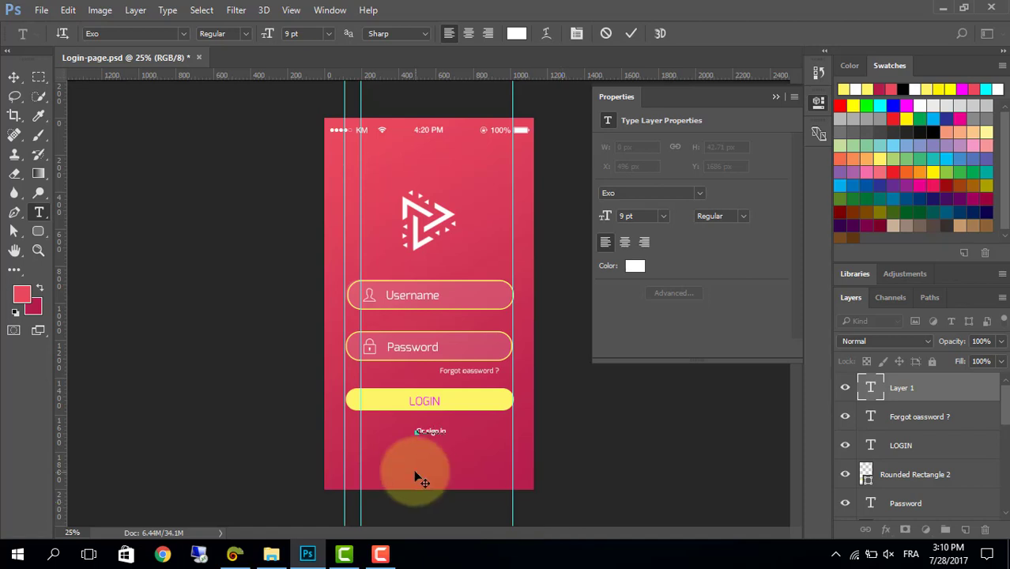
pyautogui.tripleClick(431, 430)
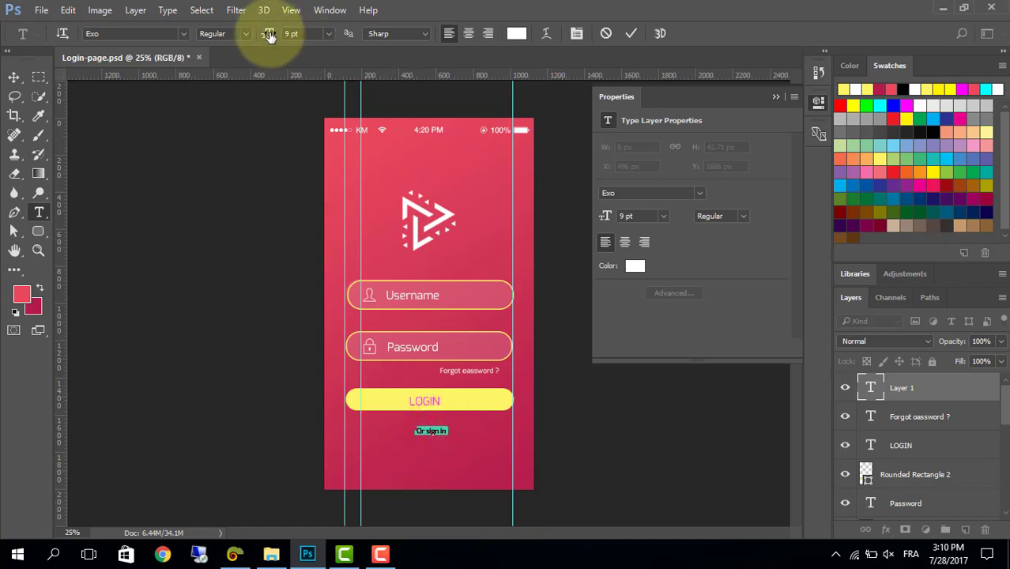
pyautogui.moveTo(270, 32); pyautogui.dragTo(271, 33)
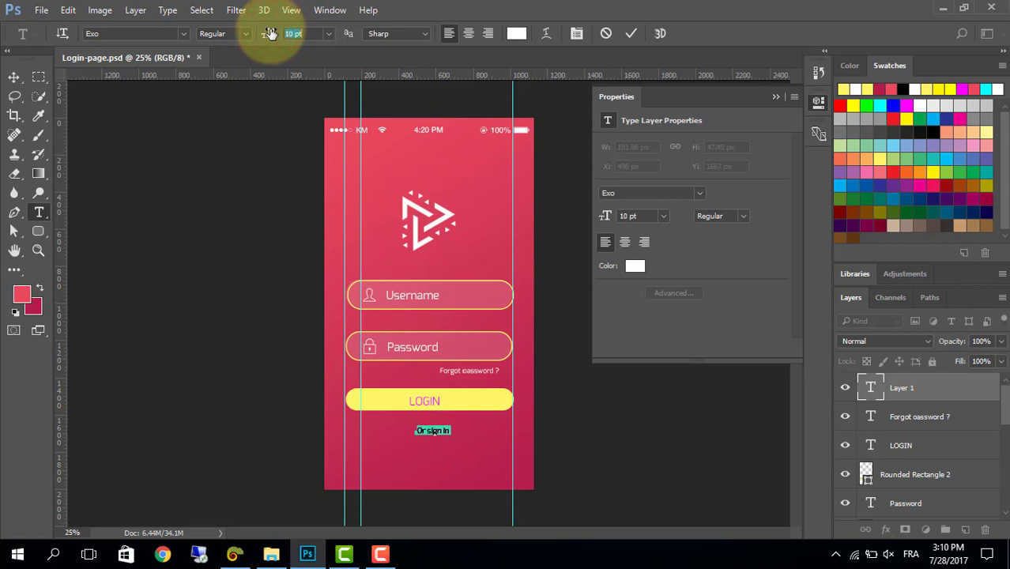
pyautogui.click(14, 76)
pyautogui.click(439, 443)
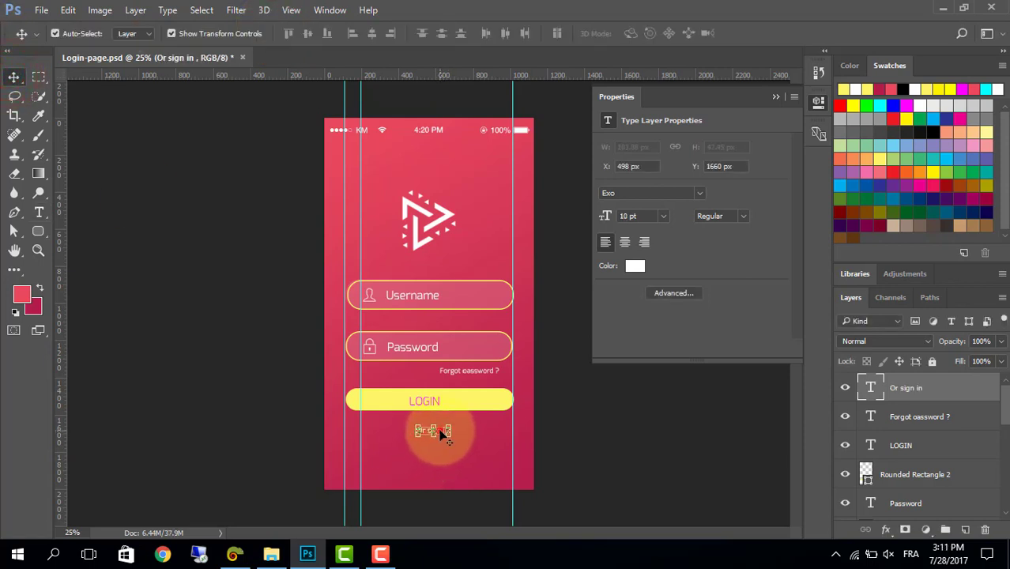
pyautogui.moveTo(440, 431); pyautogui.dragTo(429, 424)
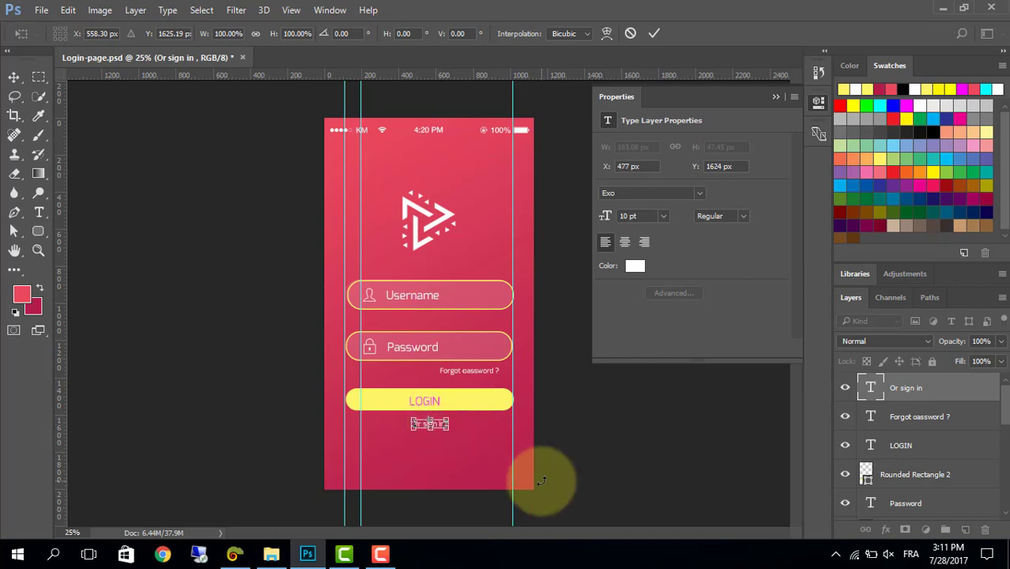
pyautogui.press('Return')
pyautogui.click(541, 480)
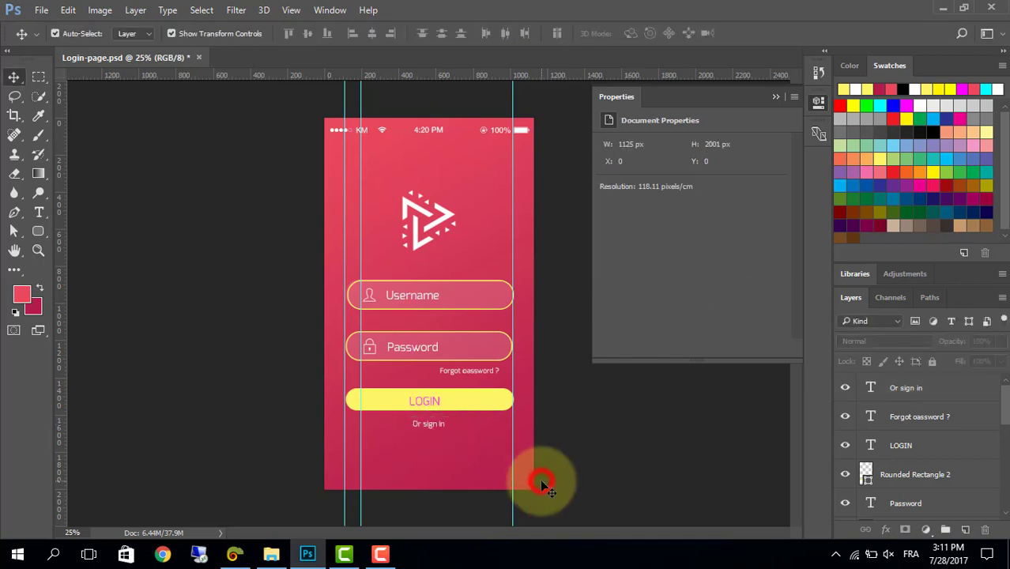
# Restore the LOGIN label to 100% height, re-centred on the button.
pyautogui.click(426, 403)
pyautogui.hotkey('ctrl', 't')
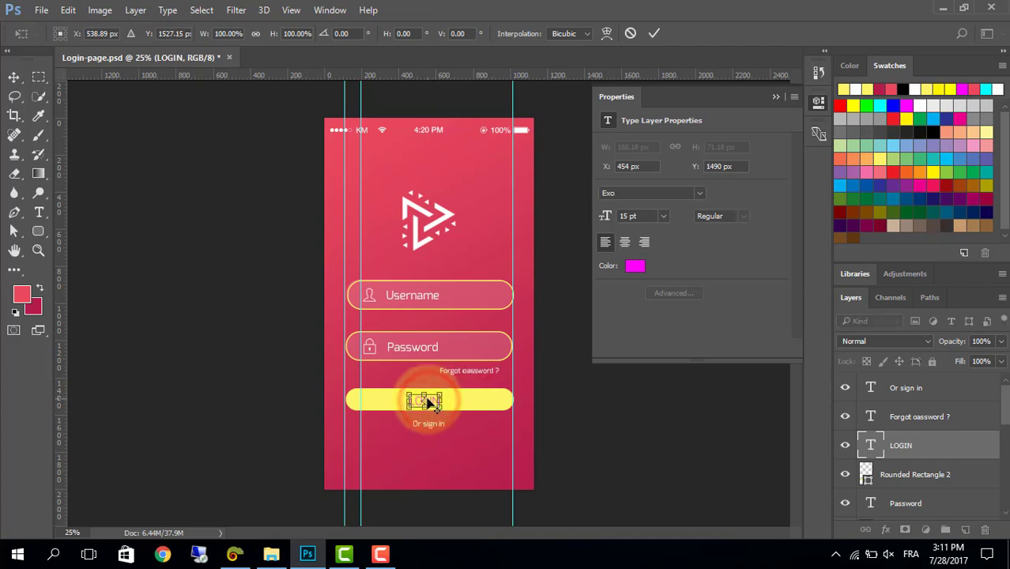
pyautogui.moveTo(426, 402)
pyautogui.mouseDown()
pyautogui.moveTo(437, 404)
pyautogui.moveTo(427, 402)
pyautogui.mouseUp()
pyautogui.hotkey('ctrl', 'z')
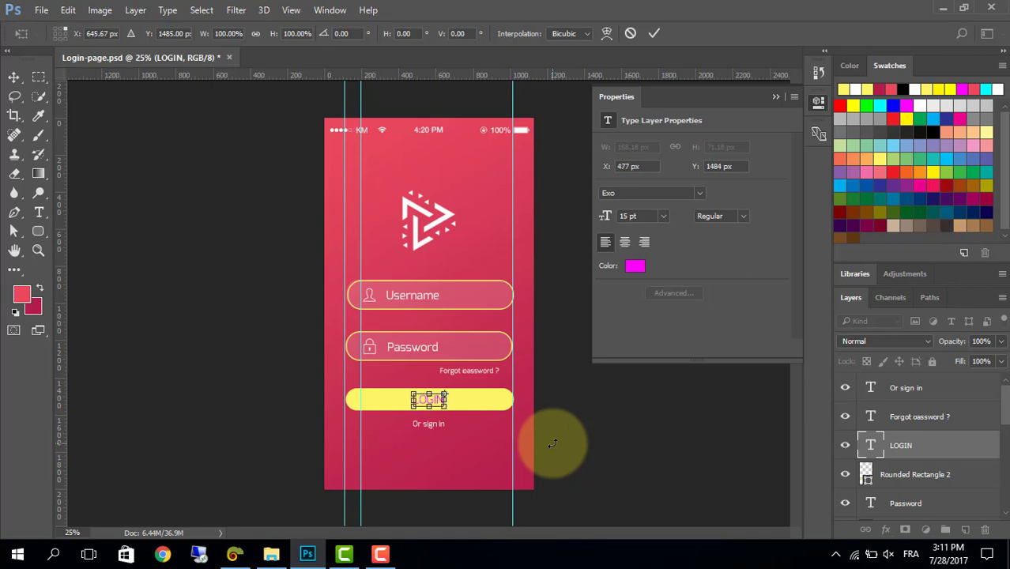
pyautogui.press('Return')
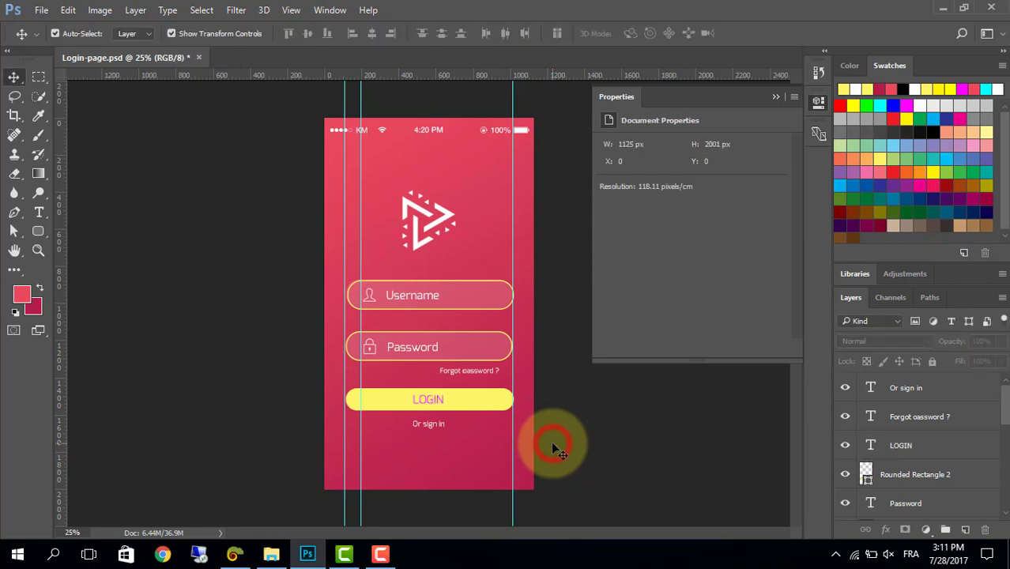
# Correct 'oassword' to 'password' so the line reads 'Forgot password ?'.
pyautogui.click(478, 372)
pyautogui.click(39, 212)
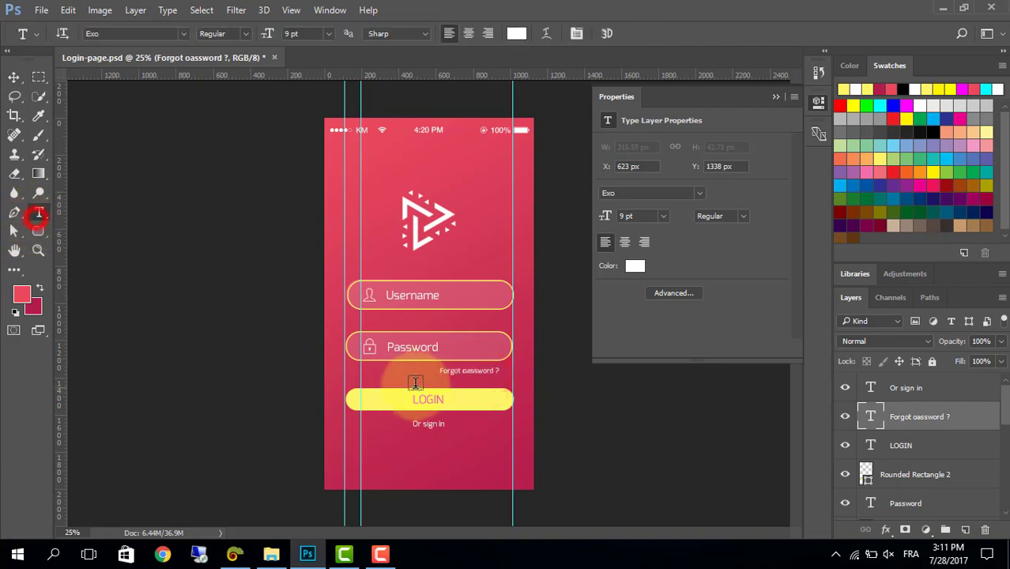
pyautogui.click(466, 372)
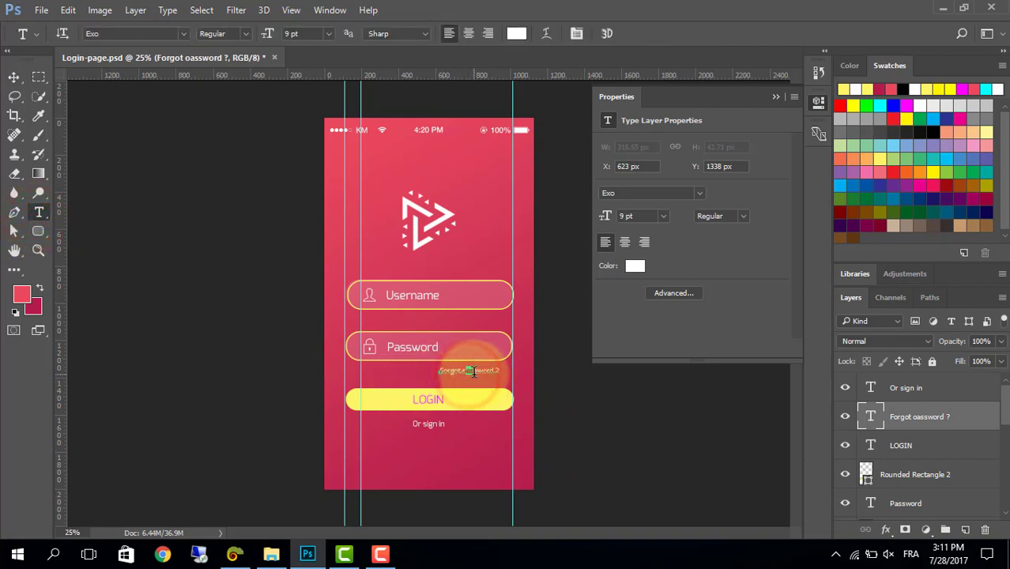
pyautogui.moveTo(475, 371); pyautogui.dragTo(495, 371)
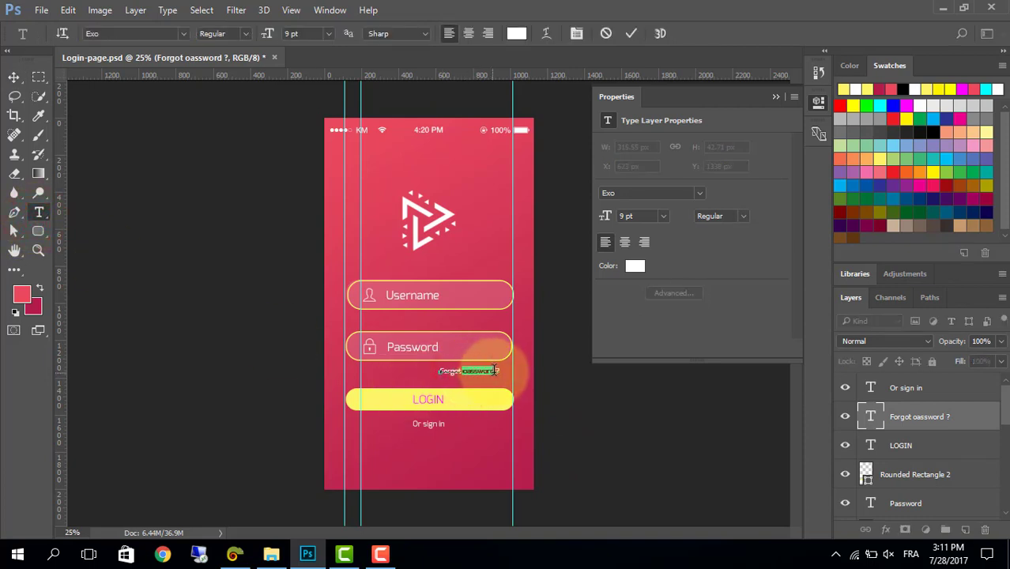
pyautogui.write('pa')
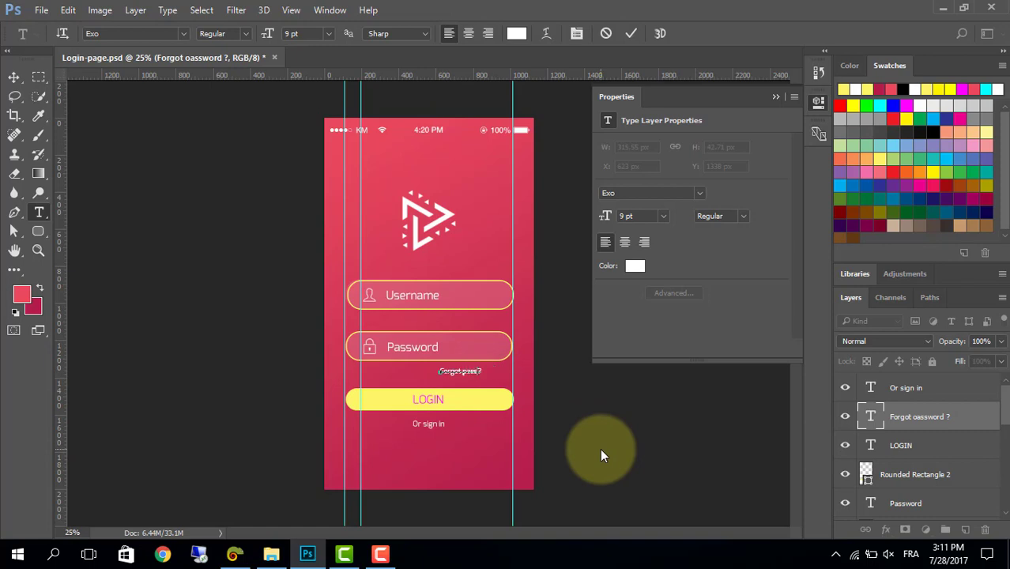
pyautogui.write('ssword')
pyautogui.press('BackSpace')
pyautogui.press('BackSpace')
pyautogui.press('BackSpace')
pyautogui.write('ord')
pyautogui.click(14, 76)
pyautogui.click(201, 362)
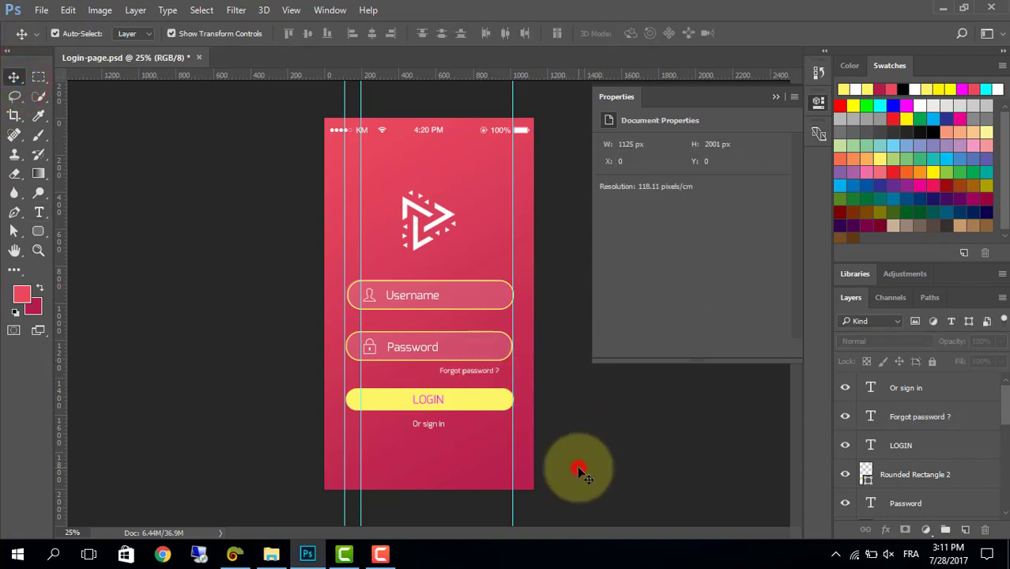
pyautogui.moveTo(522, 470); pyautogui.dragTo(316, 294)
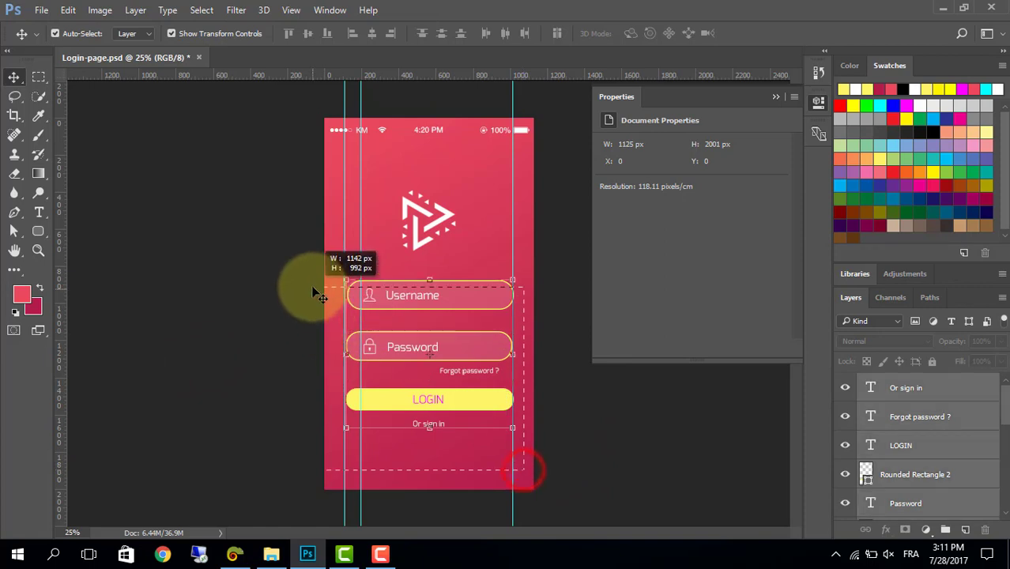
pyautogui.moveTo(461, 295); pyautogui.dragTo(461, 304)
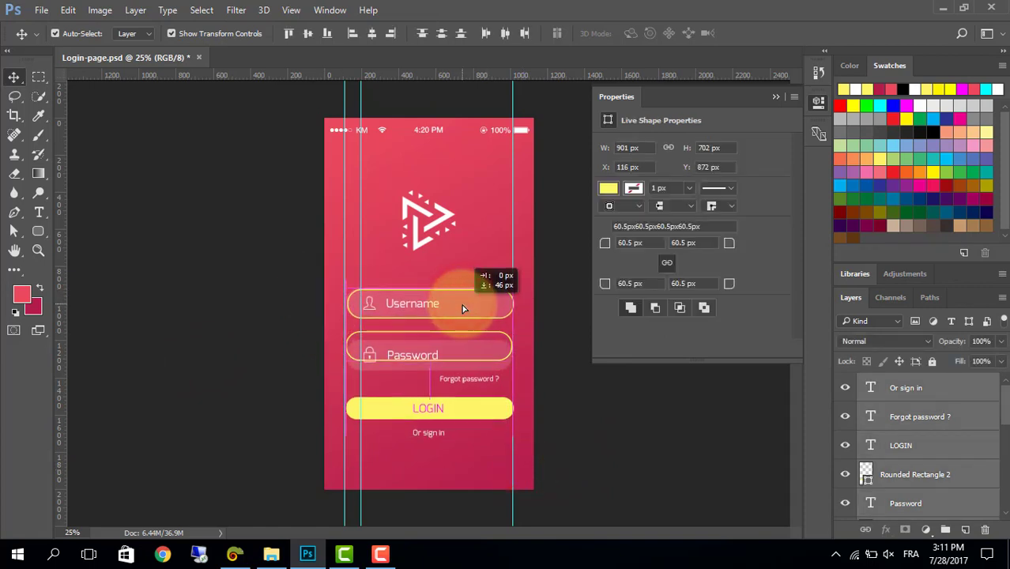
pyautogui.hotkey('ctrl', 'z')
pyautogui.scroll(-2, 904, 474)
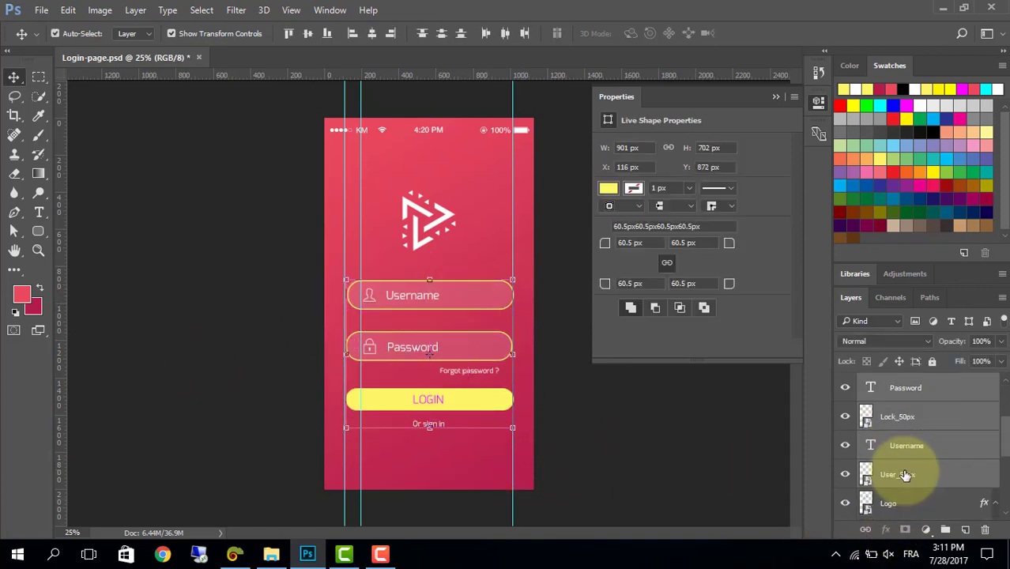
pyautogui.scroll(-2, 905, 474)
pyautogui.scroll(-2, 916, 468)
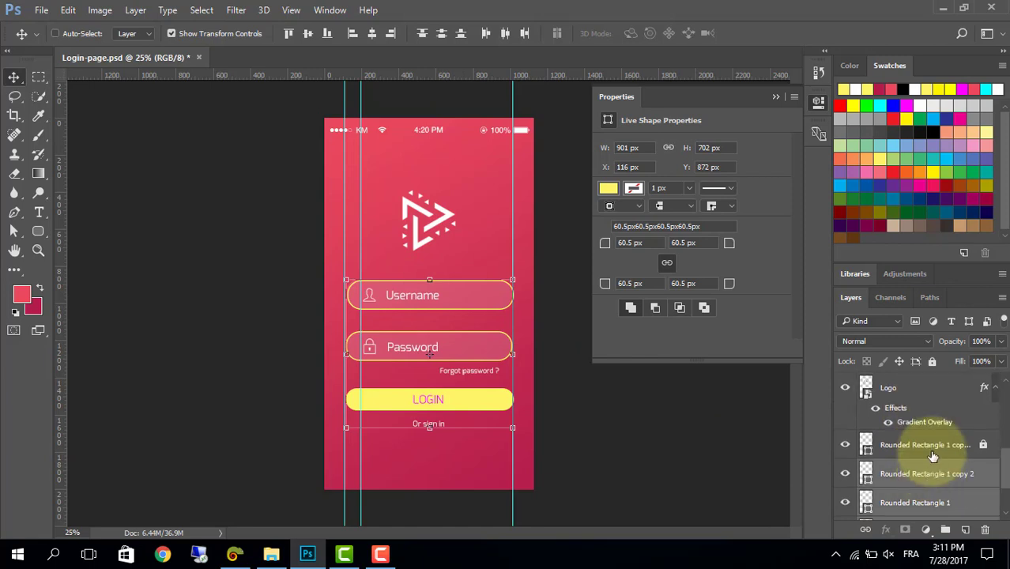
pyautogui.keyDown('ctrl'); pyautogui.click(428, 423); pyautogui.keyUp('ctrl')
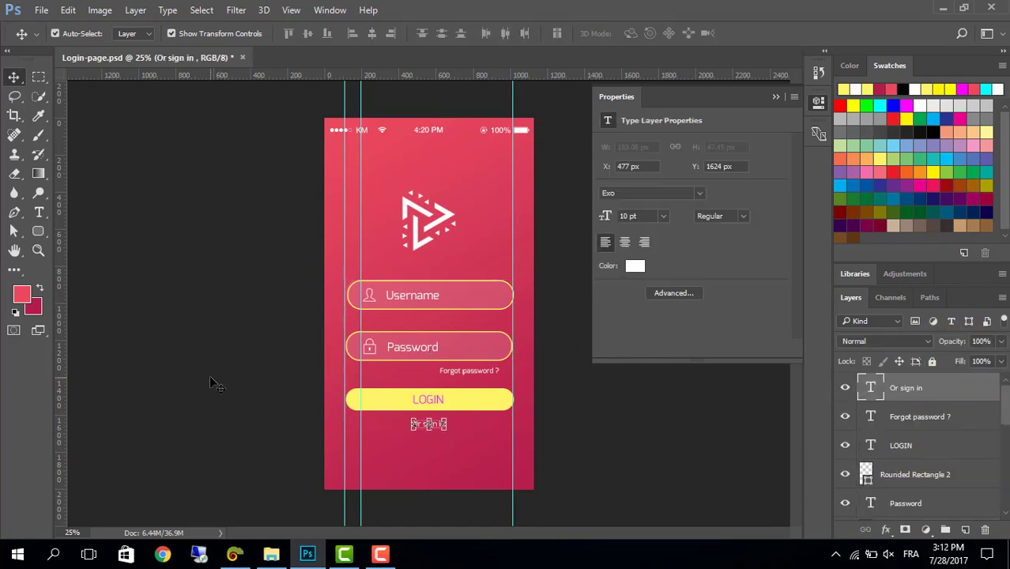
pyautogui.click(209, 377)
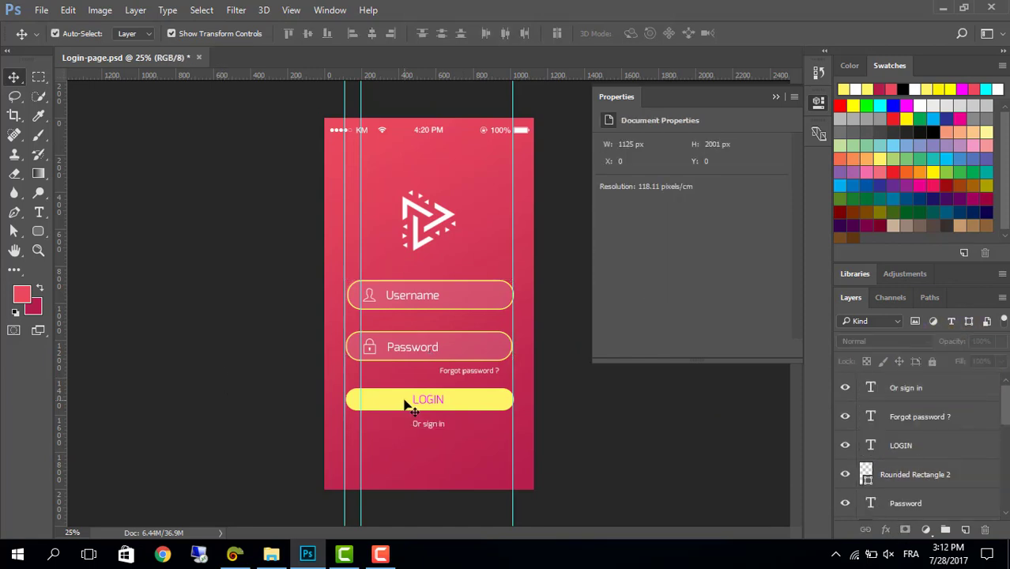